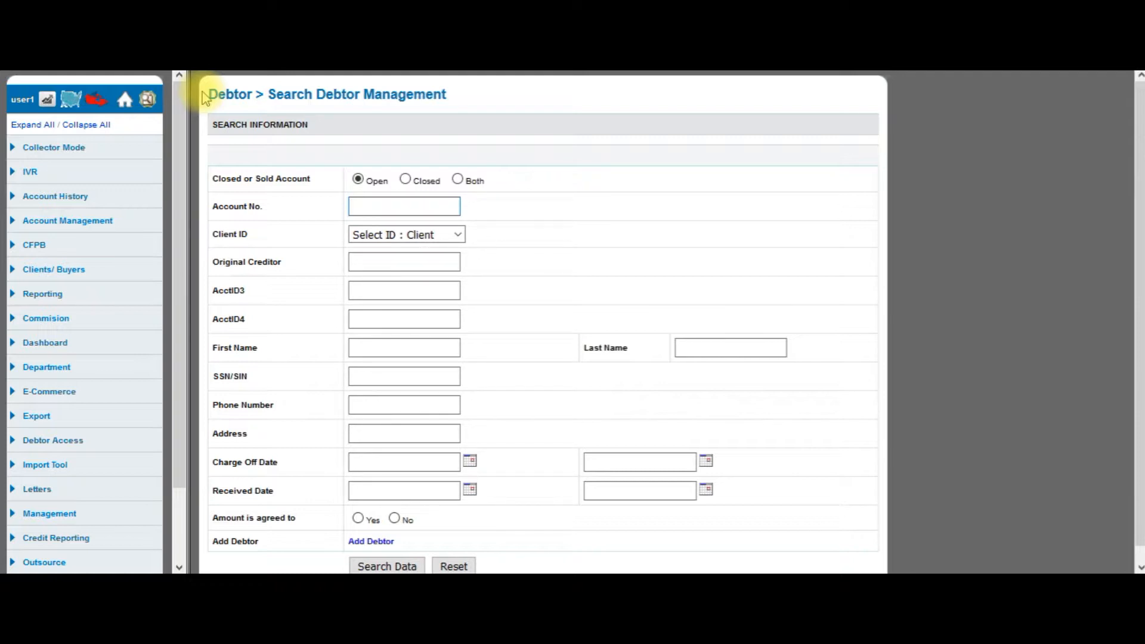
Step: Open the company record in Credit Reporting's Manage Company to view its address and bureau IDs
drag(180, 105, 188, 296)
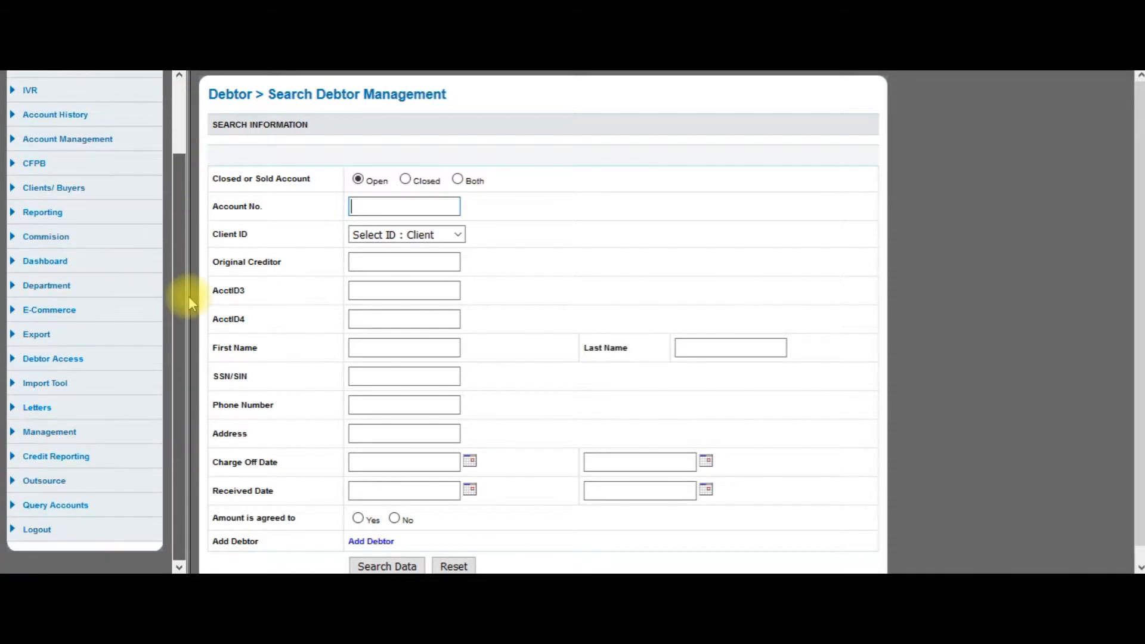
click(85, 458)
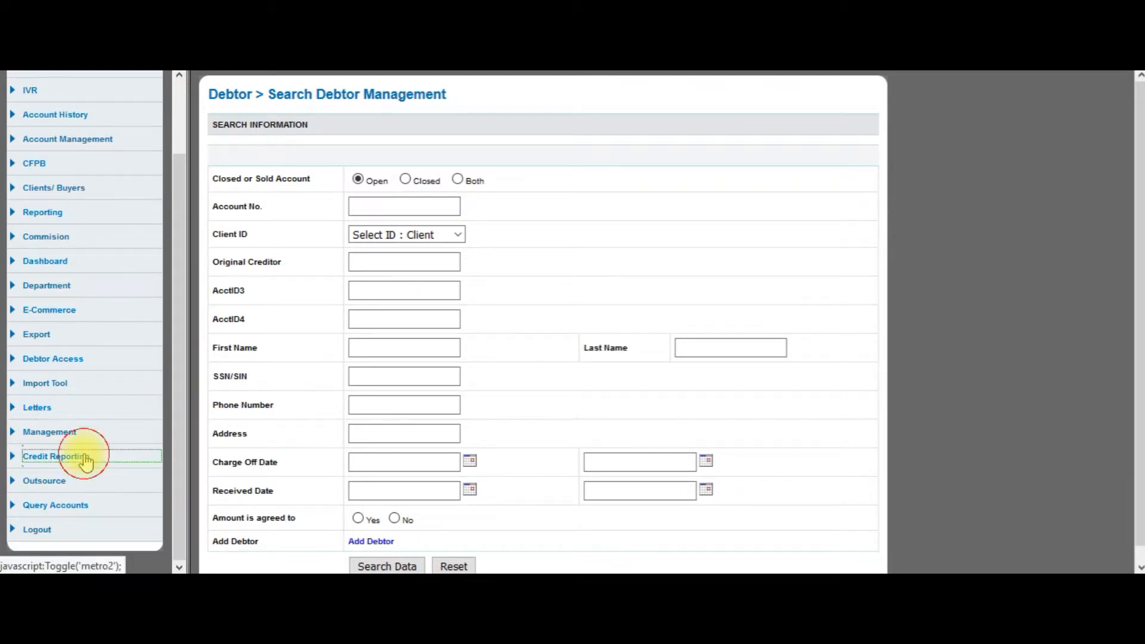
click(89, 479)
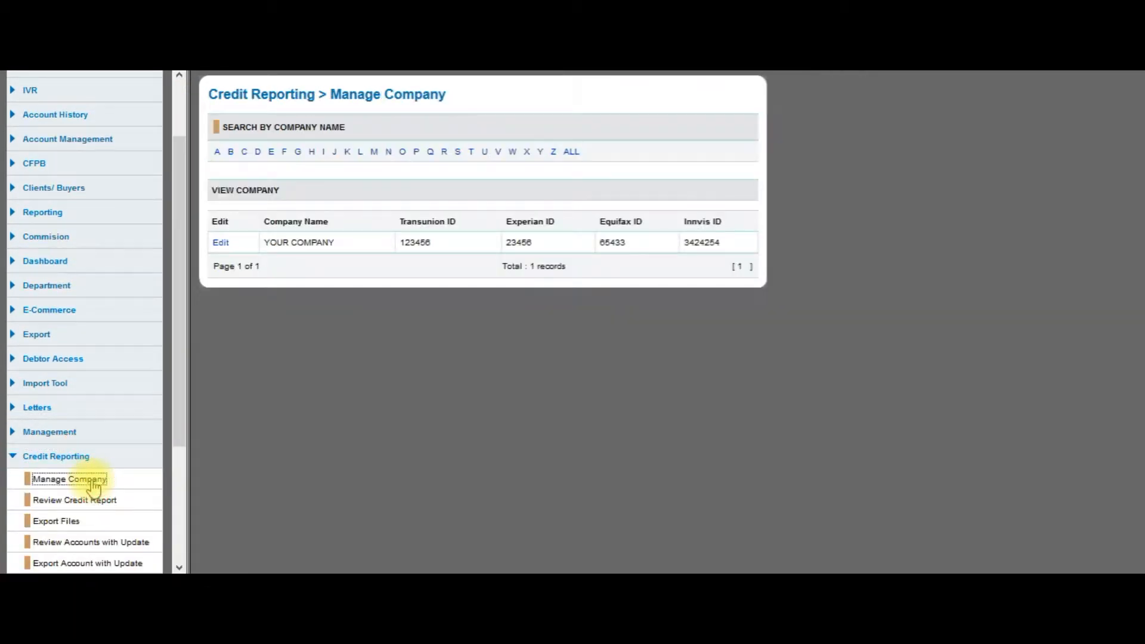
click(319, 373)
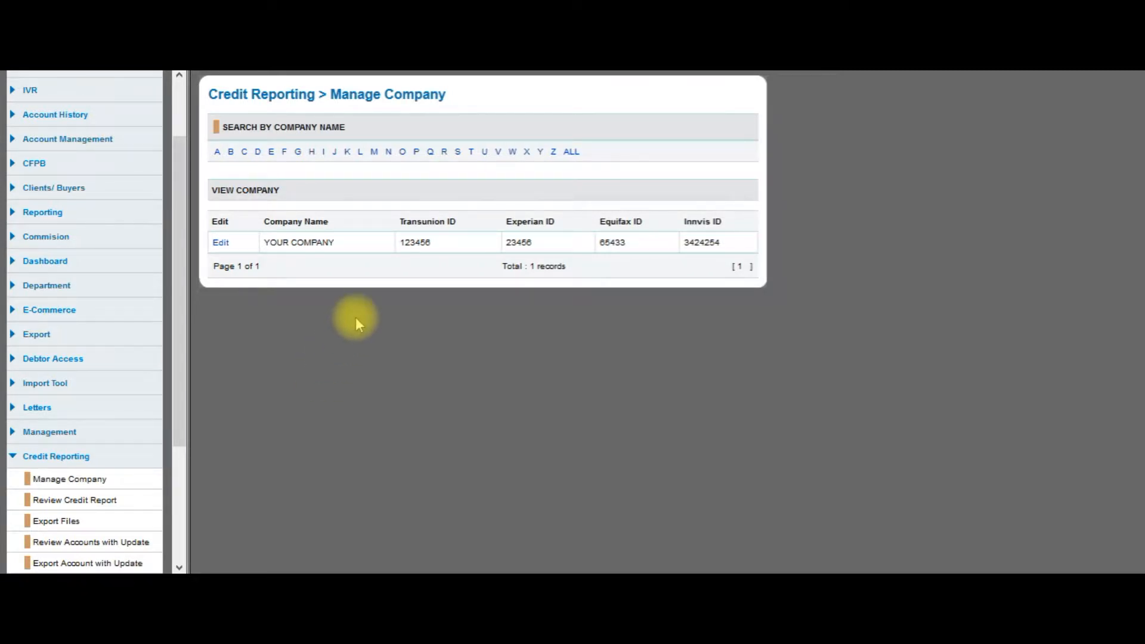
click(220, 243)
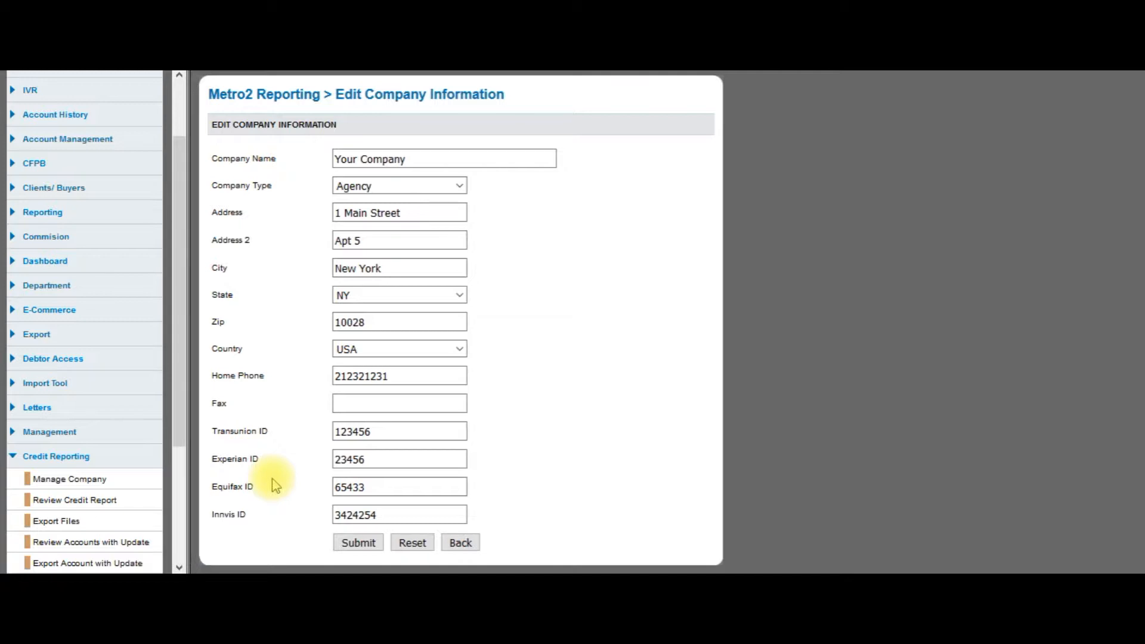
Step: Check the Review Credit Report queue and list the accounts queued for export to the EquiFax bureau
drag(185, 389, 182, 521)
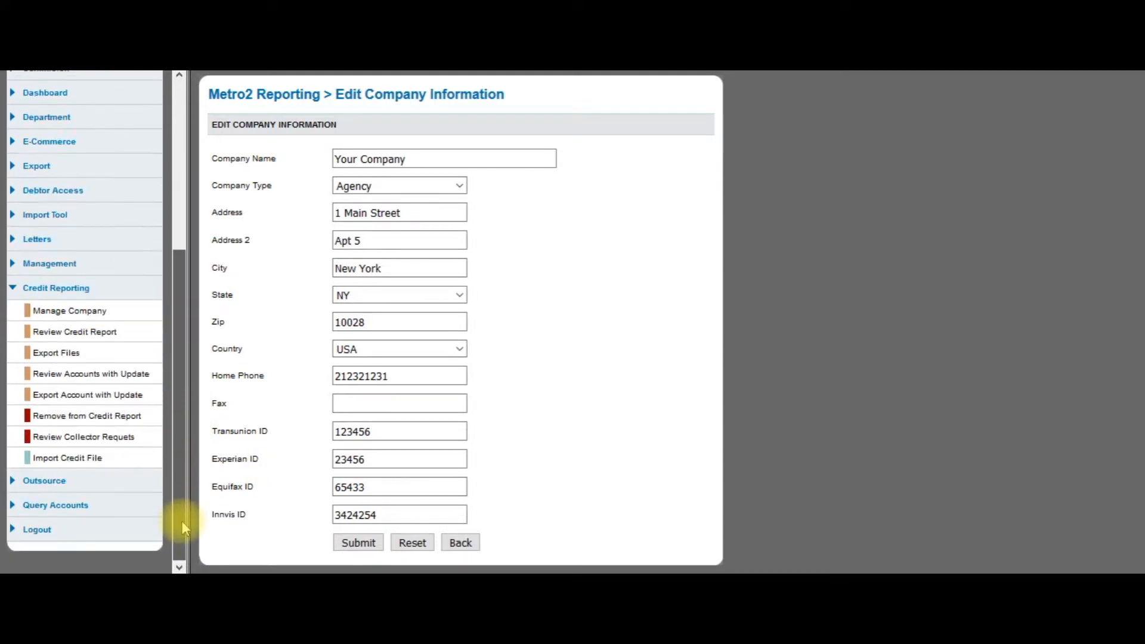
click(87, 332)
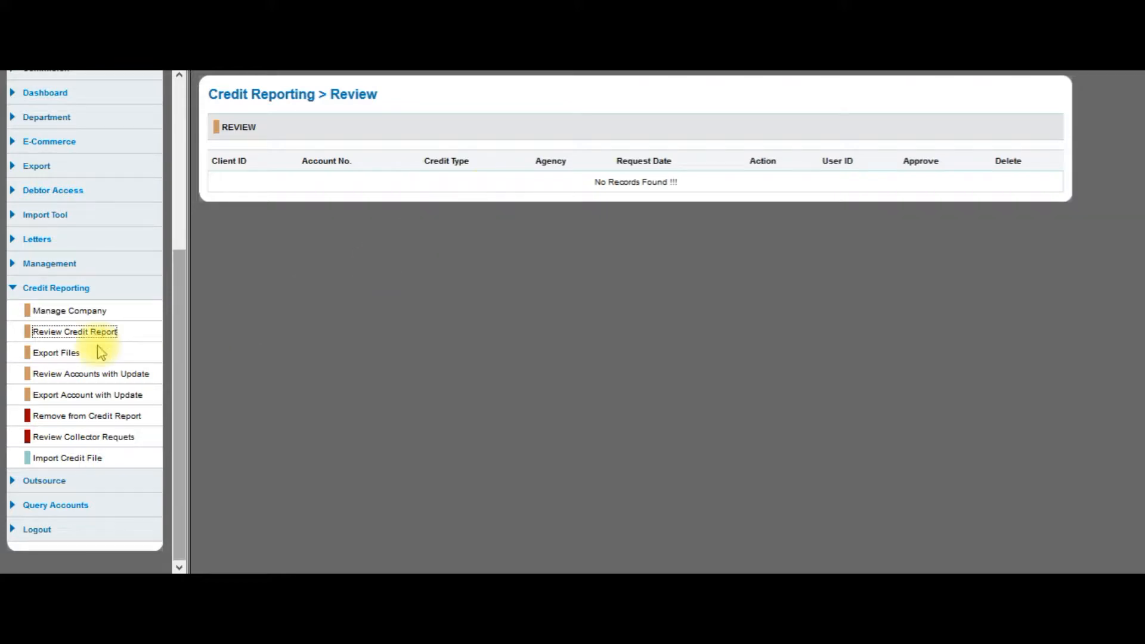
click(57, 354)
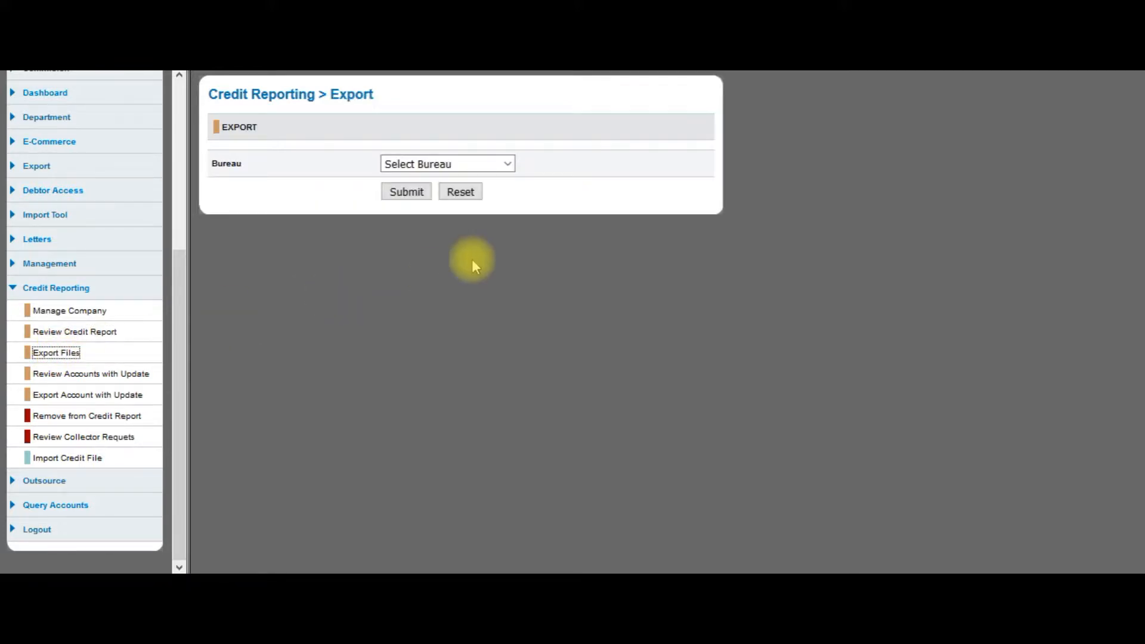
click(504, 165)
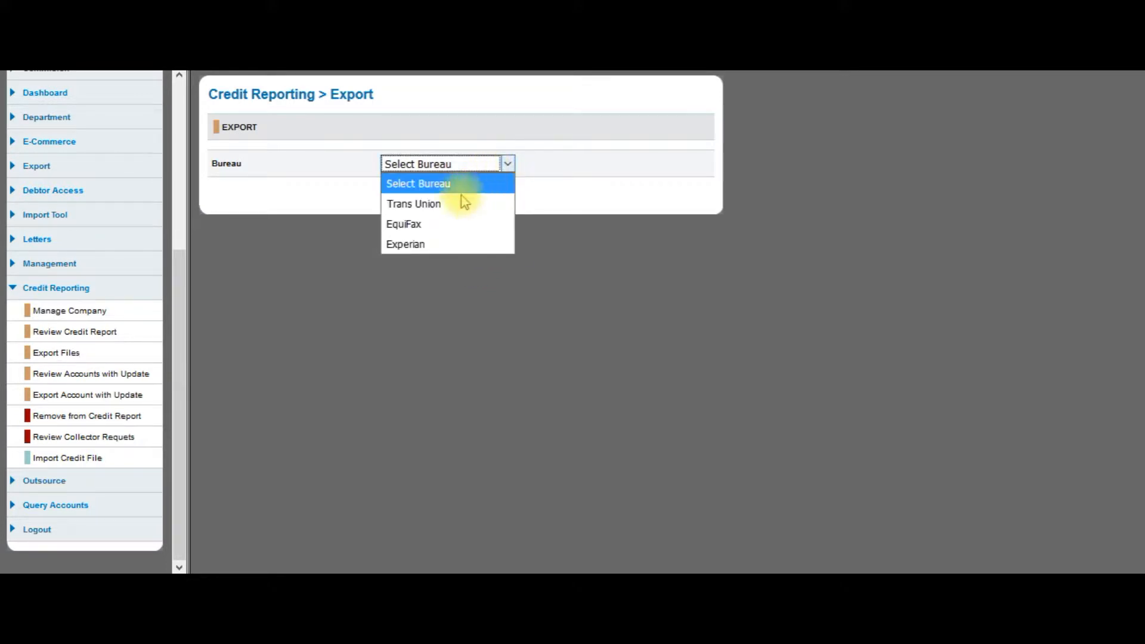
click(432, 227)
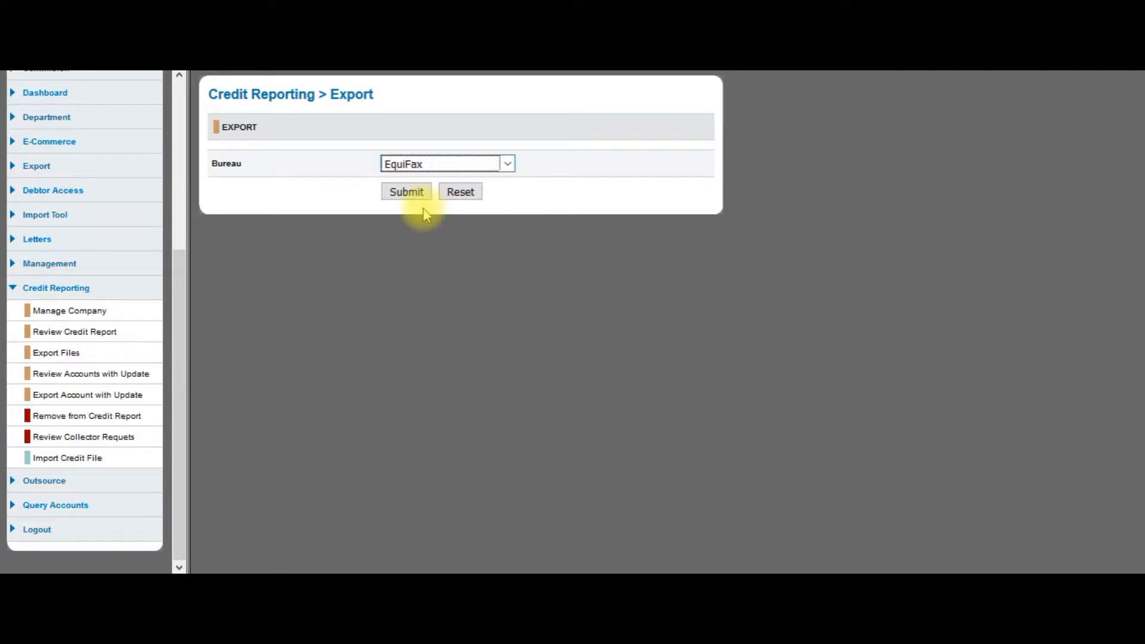
click(404, 190)
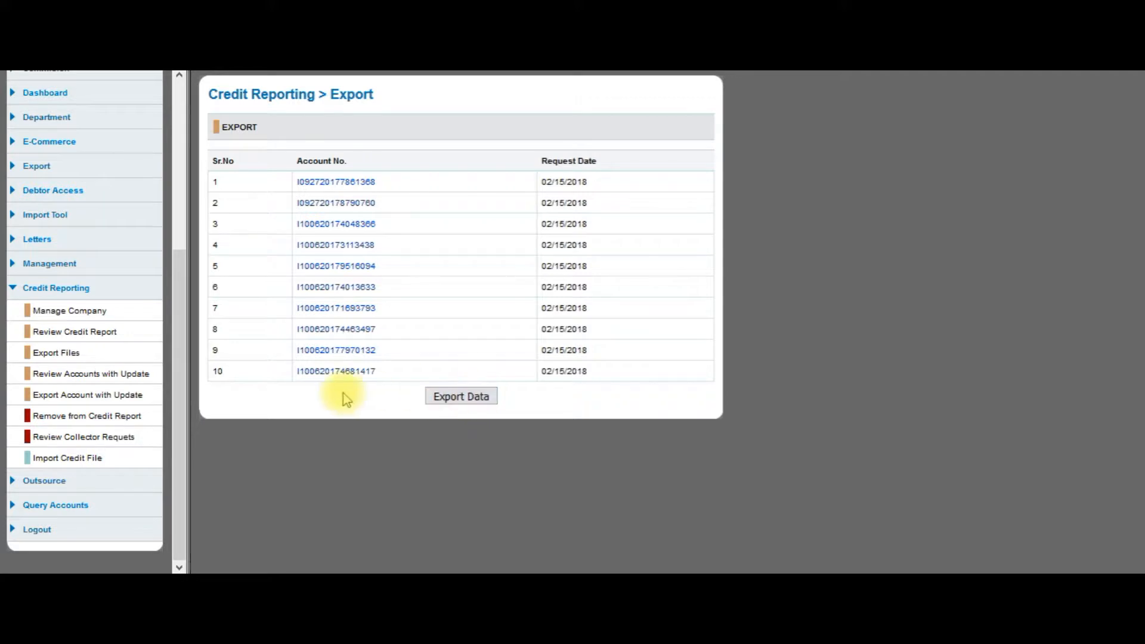
Step: Review the credit-reported accounts with updates, examining the action recorded for each one
click(132, 375)
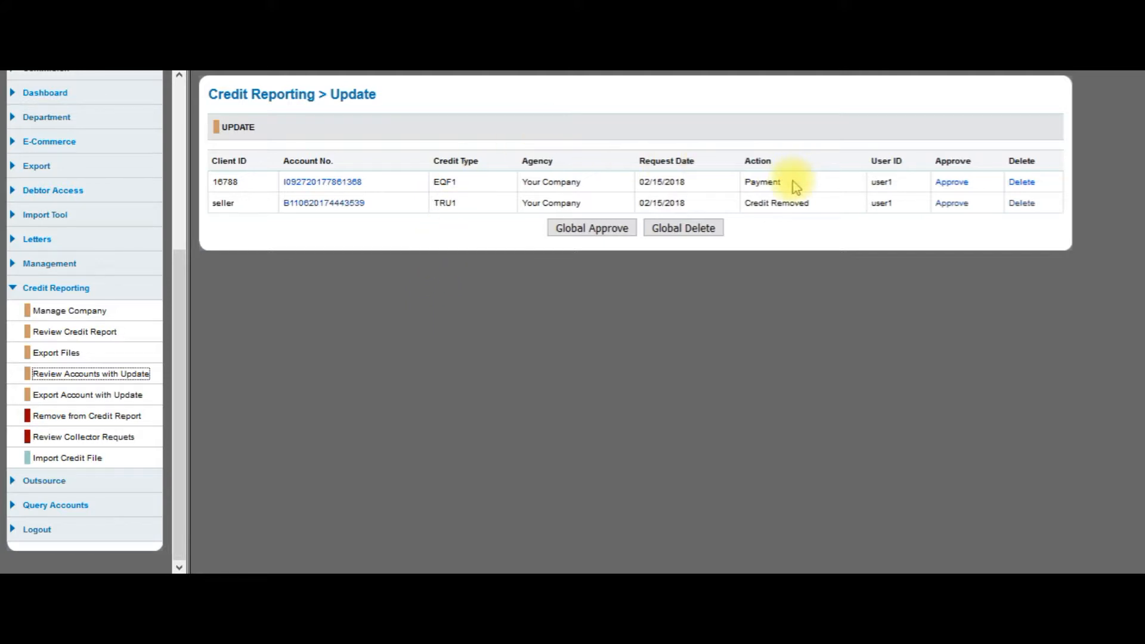
double_click(761, 182)
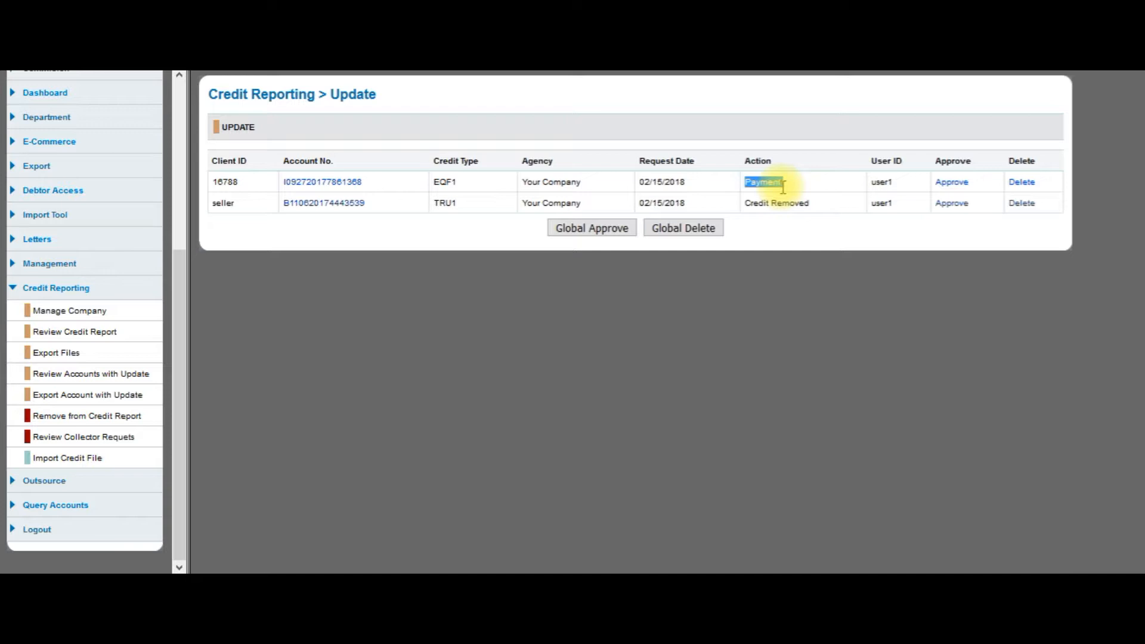
click(784, 187)
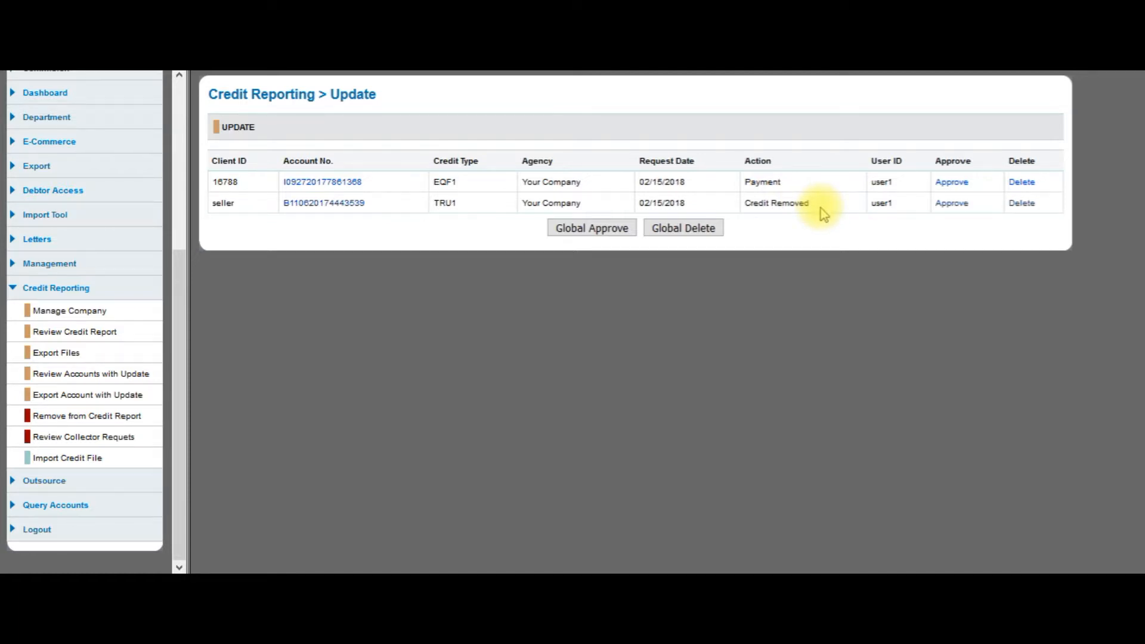
double_click(768, 179)
click(827, 205)
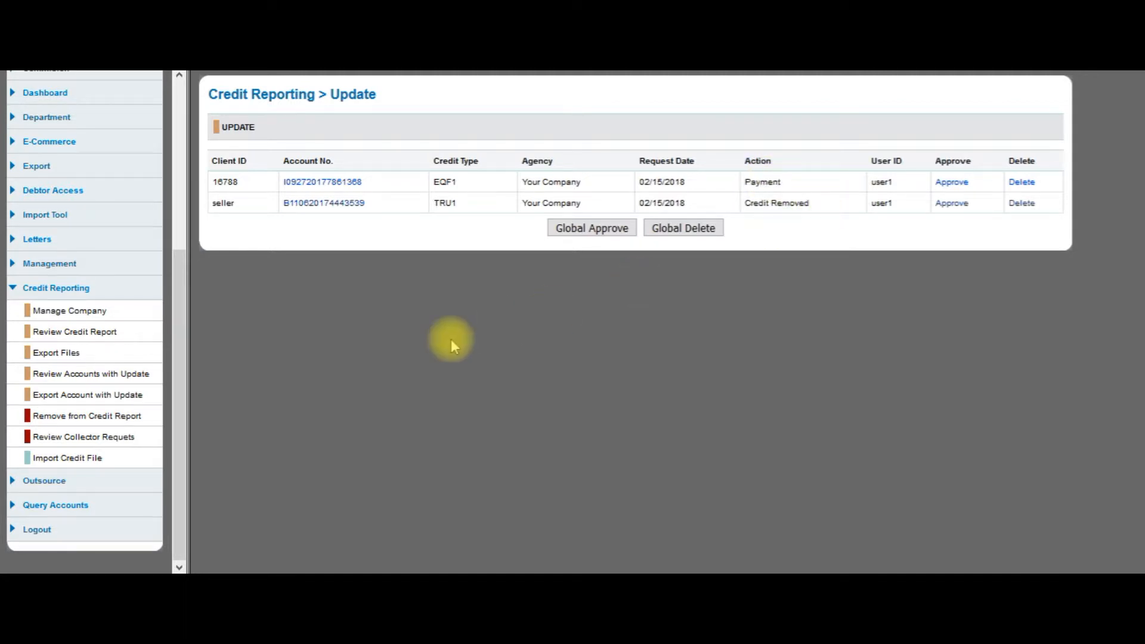
Step: Look through the filters for removing accounts from credit reports, and search without any client or bureau filter
click(126, 417)
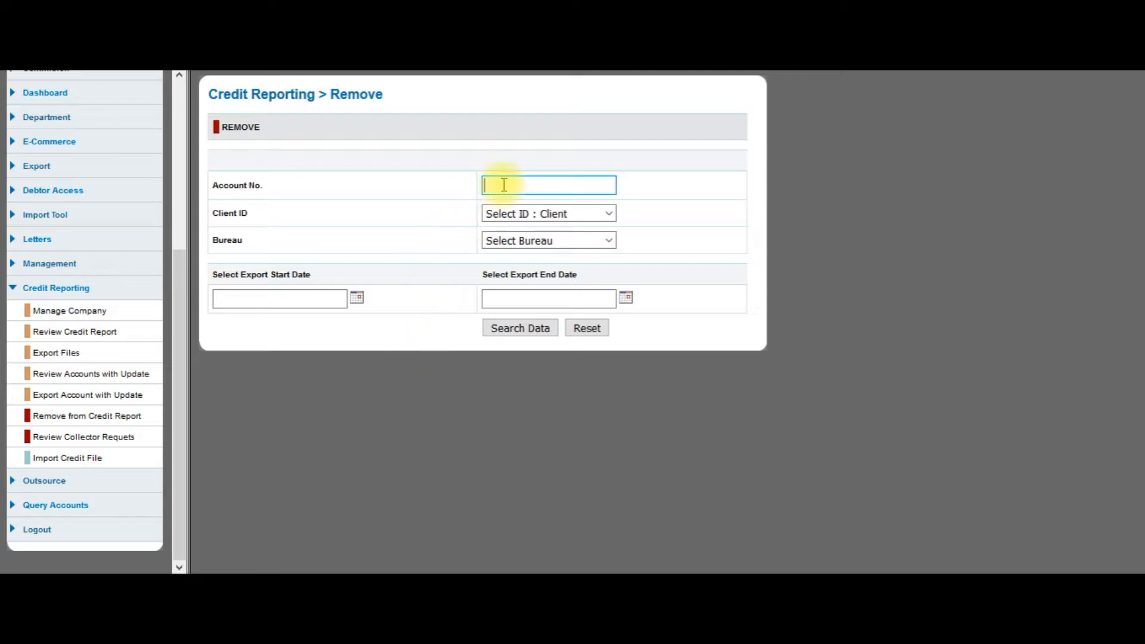
click(550, 213)
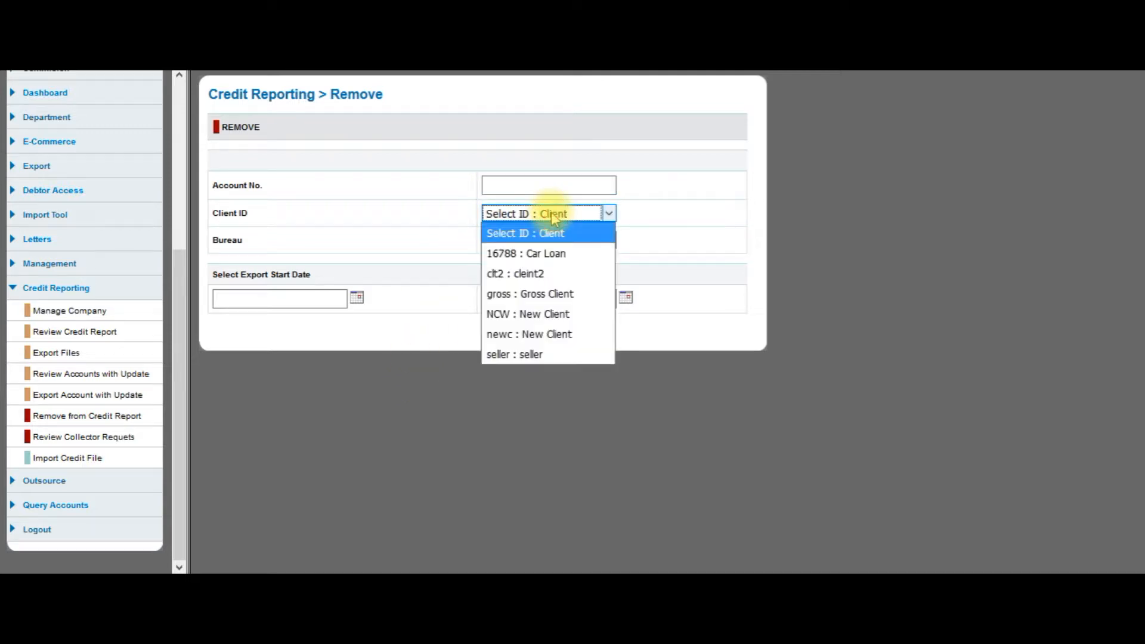
click(370, 207)
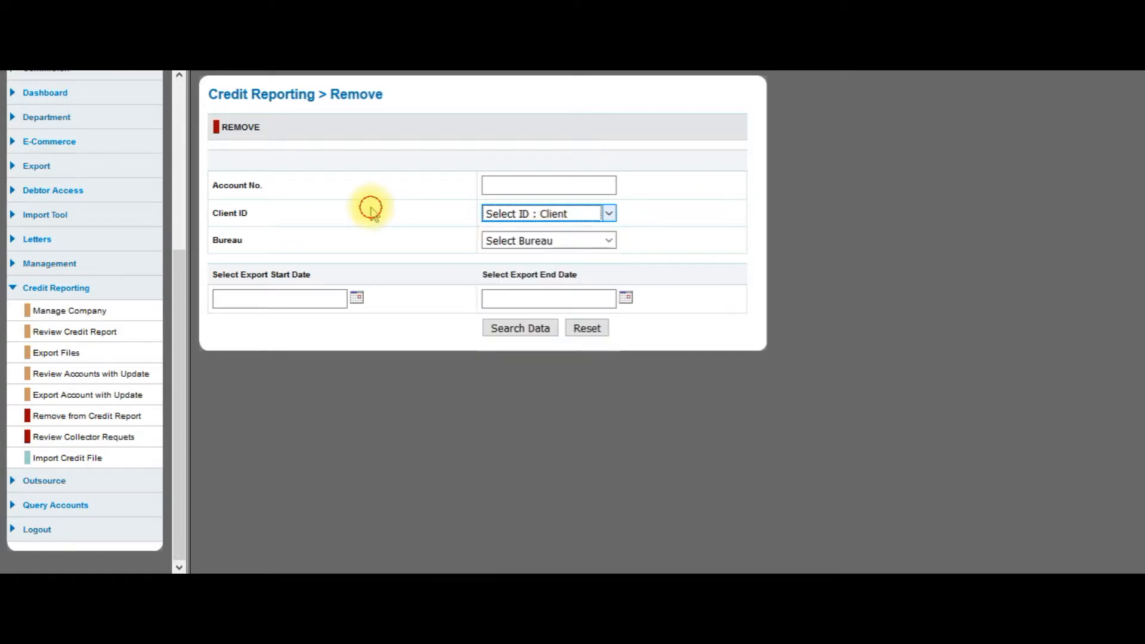
click(495, 240)
click(498, 244)
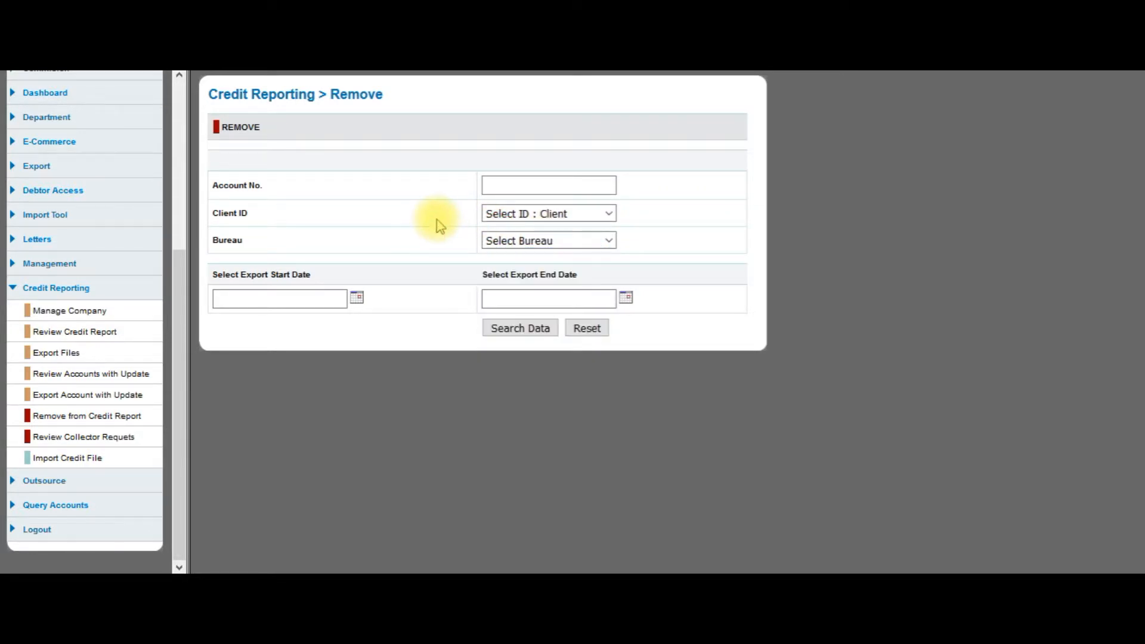
click(520, 329)
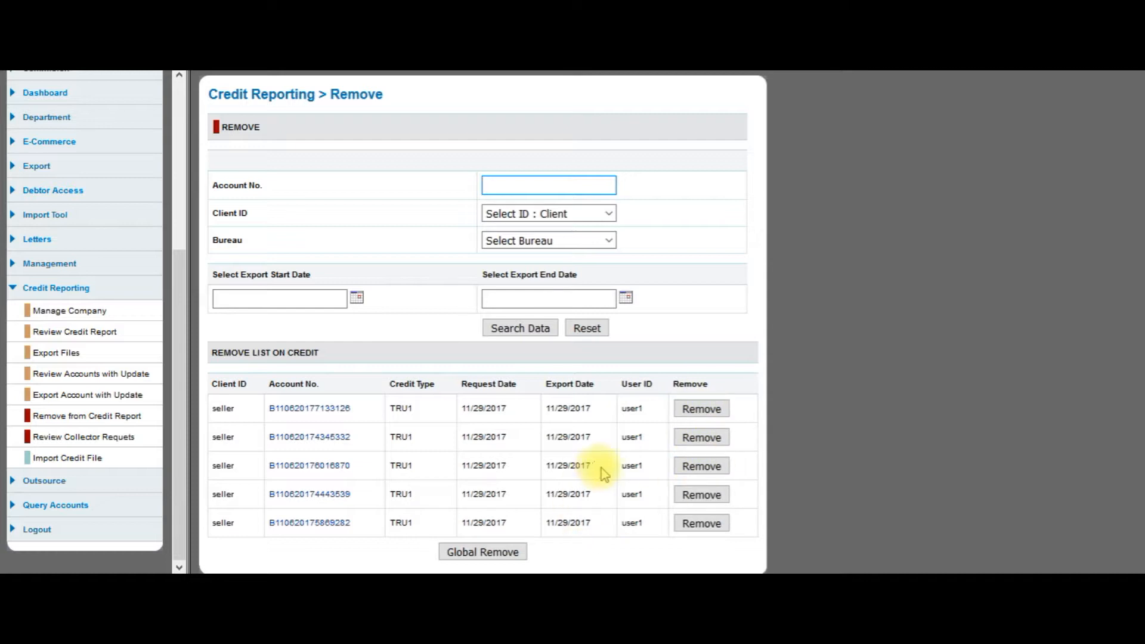
Step: Remove the first account in the Remove List on Credit from the credit report
click(499, 555)
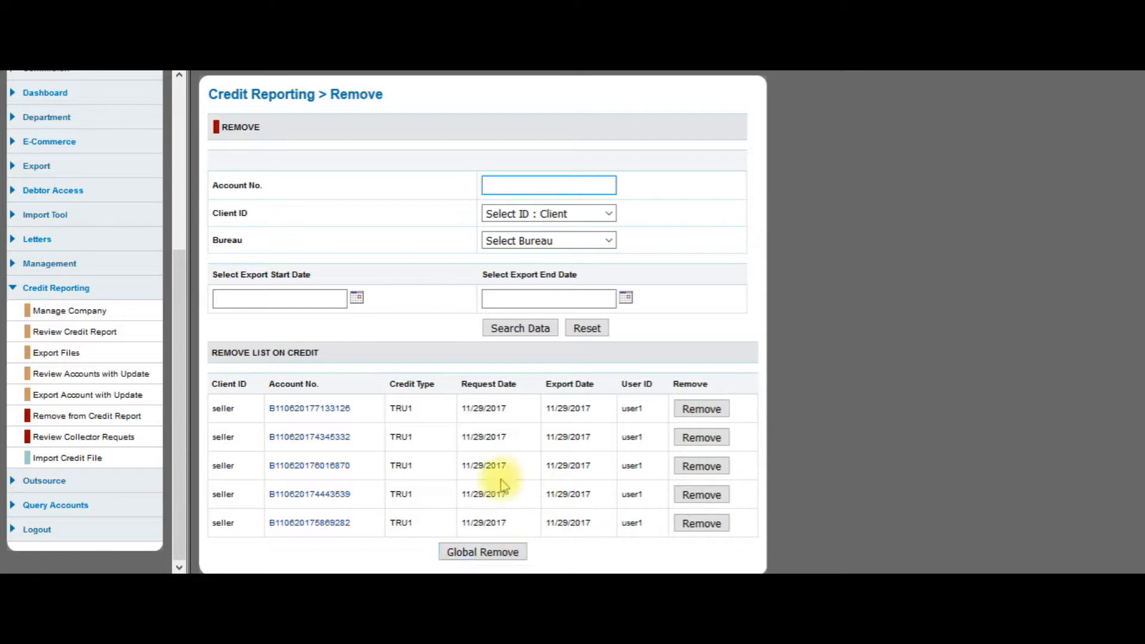
click(702, 409)
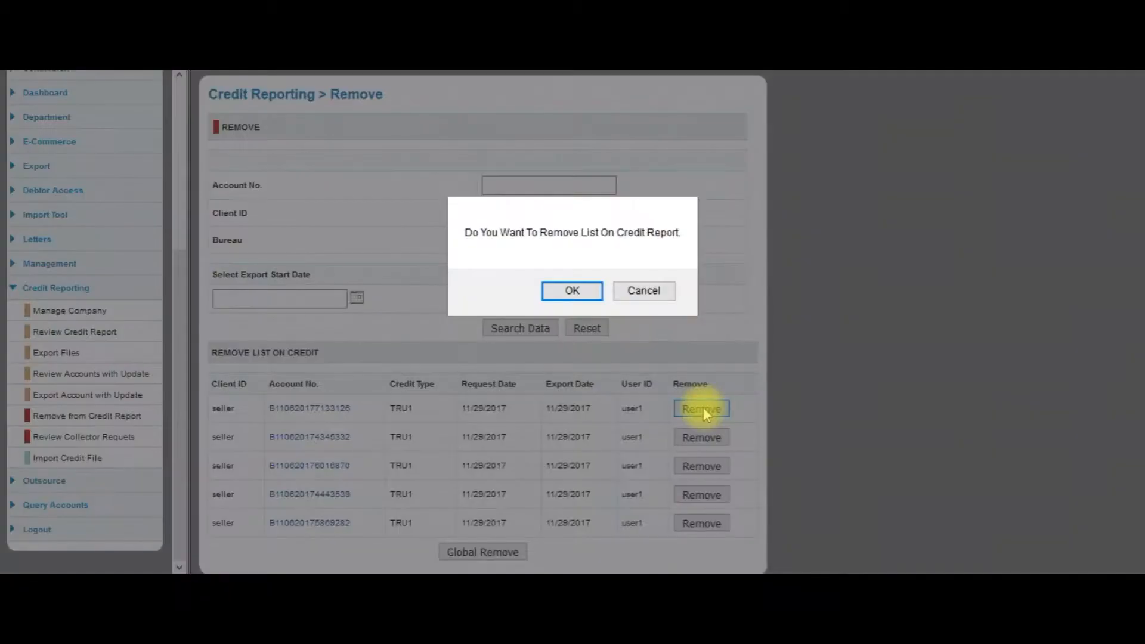
click(567, 289)
Step: Check the credit report review queue and the accounts with updates for the account's Credit Removed action
click(81, 334)
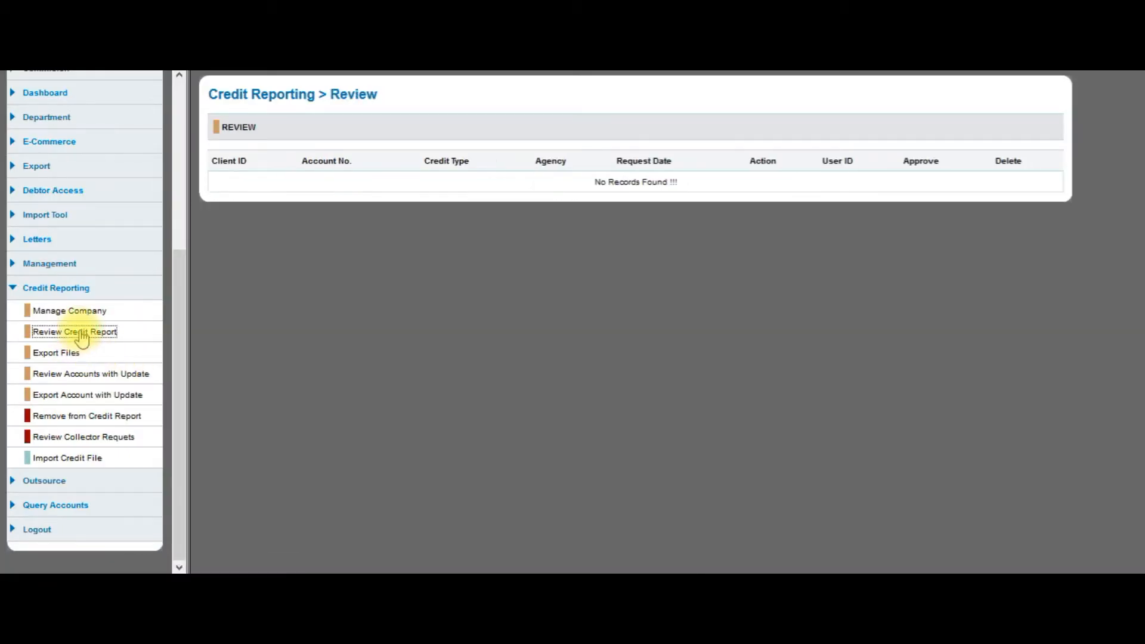
click(83, 375)
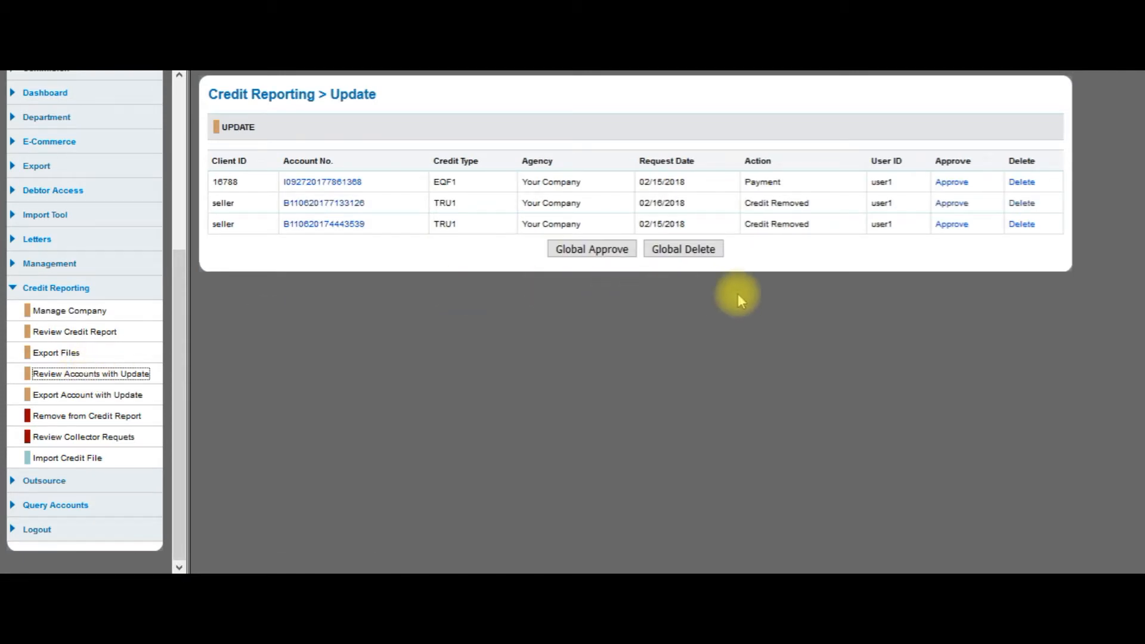
click(823, 225)
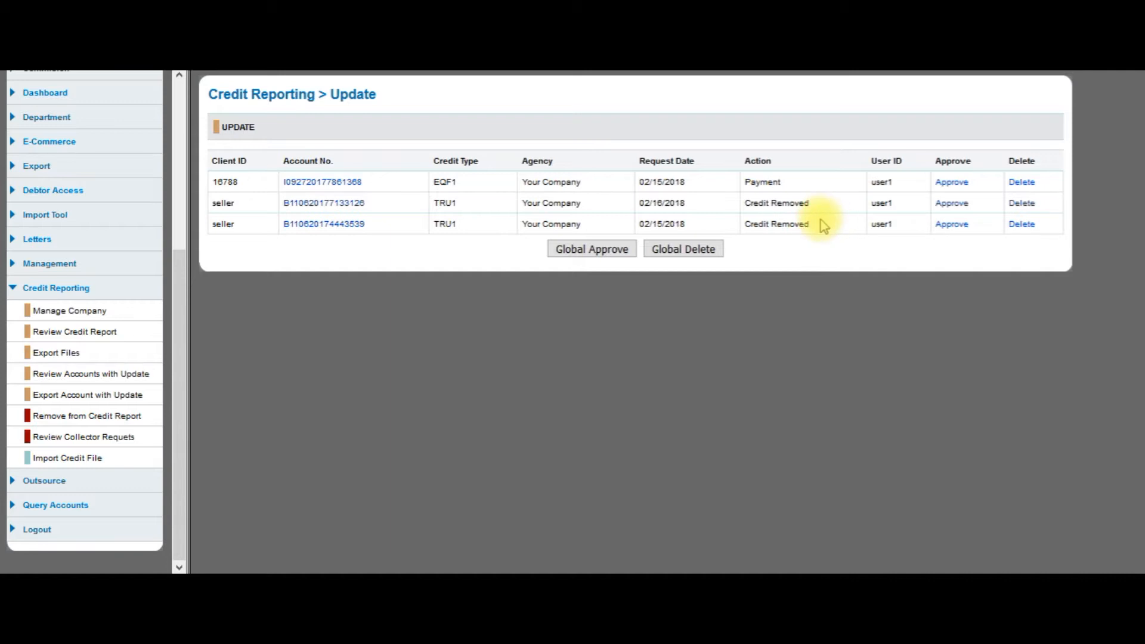
drag(827, 222, 827, 212)
click(825, 219)
click(826, 220)
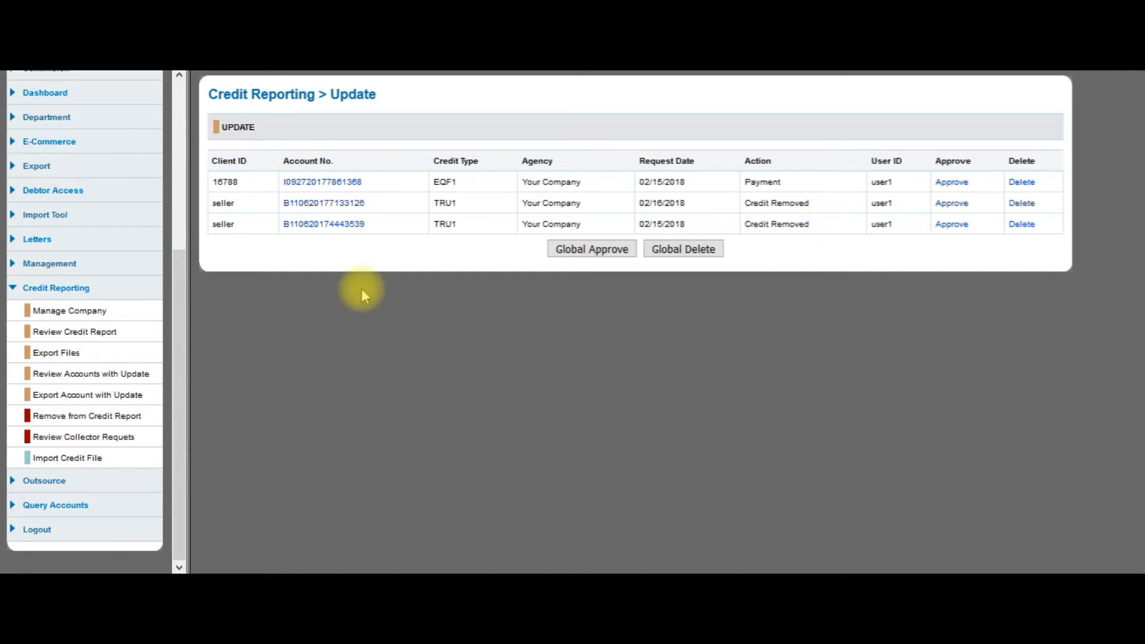
Step: Switch from the management view to collector mode with its call queue and debtor search
click(109, 438)
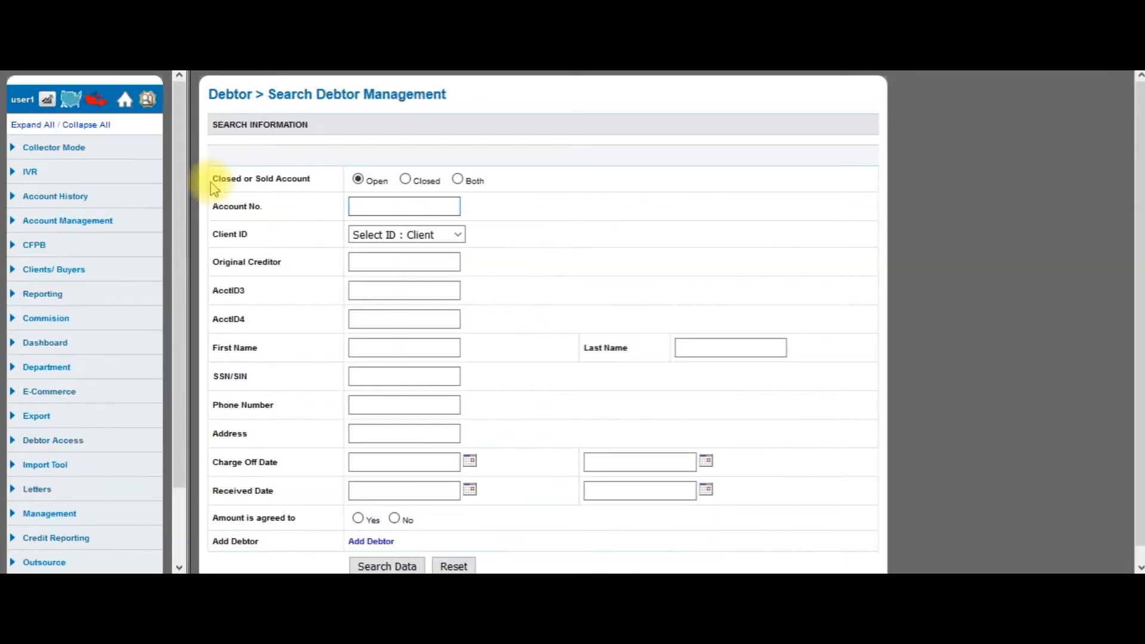
click(58, 152)
click(60, 173)
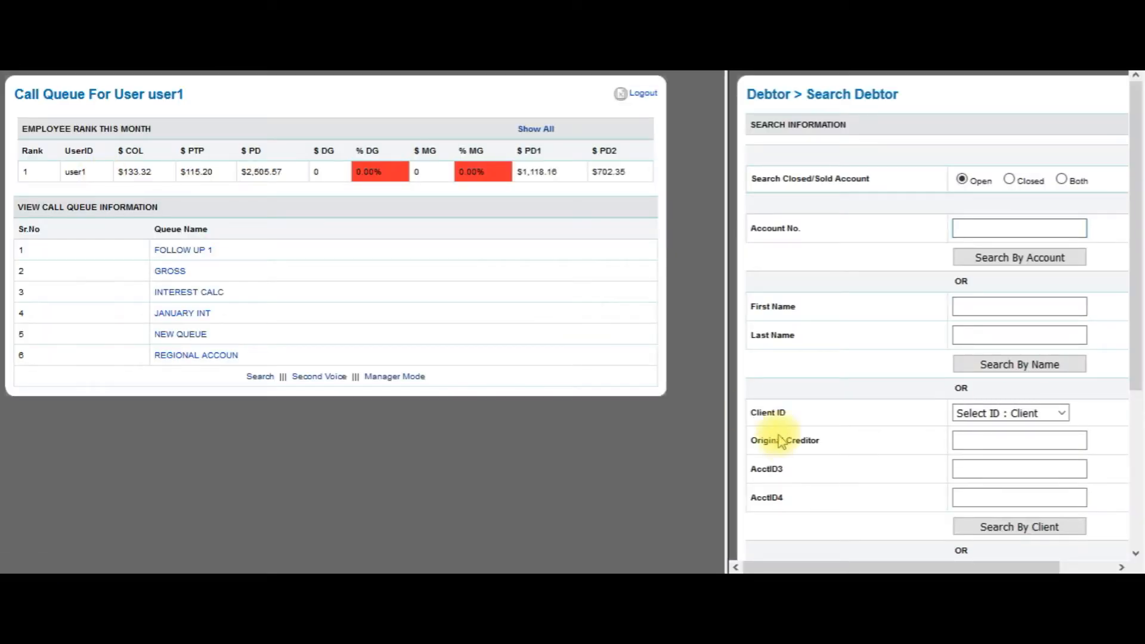
Step: Search debtors by the client ID "gross : Gross Client" and open the account in row 18 of the results
click(1007, 416)
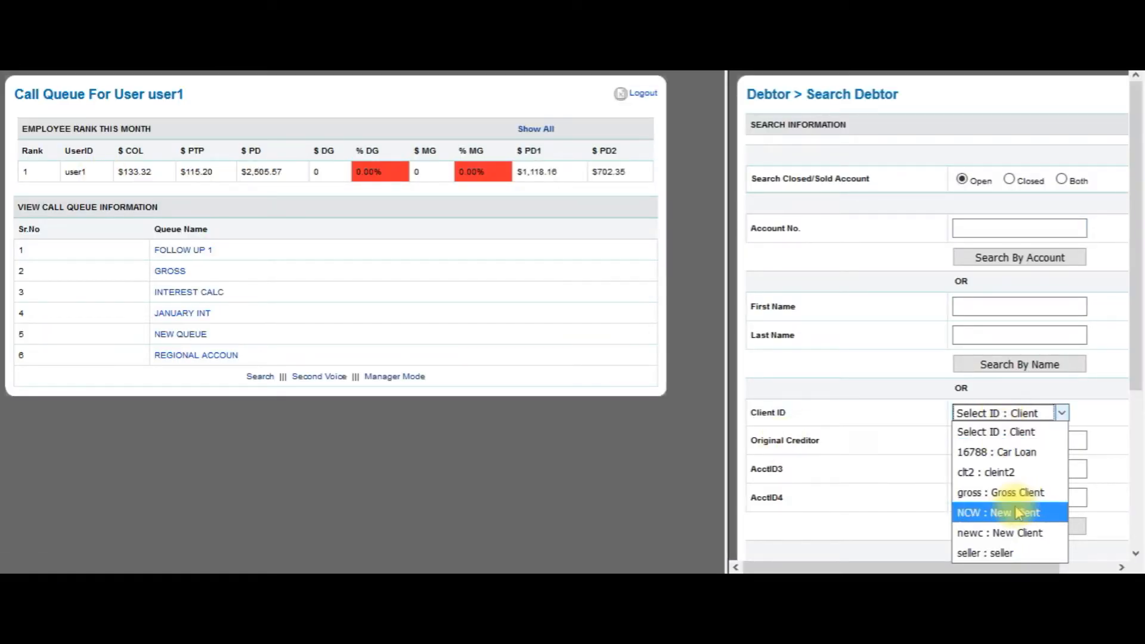
click(1009, 491)
click(1010, 527)
scroll(1130, 352, down, 3)
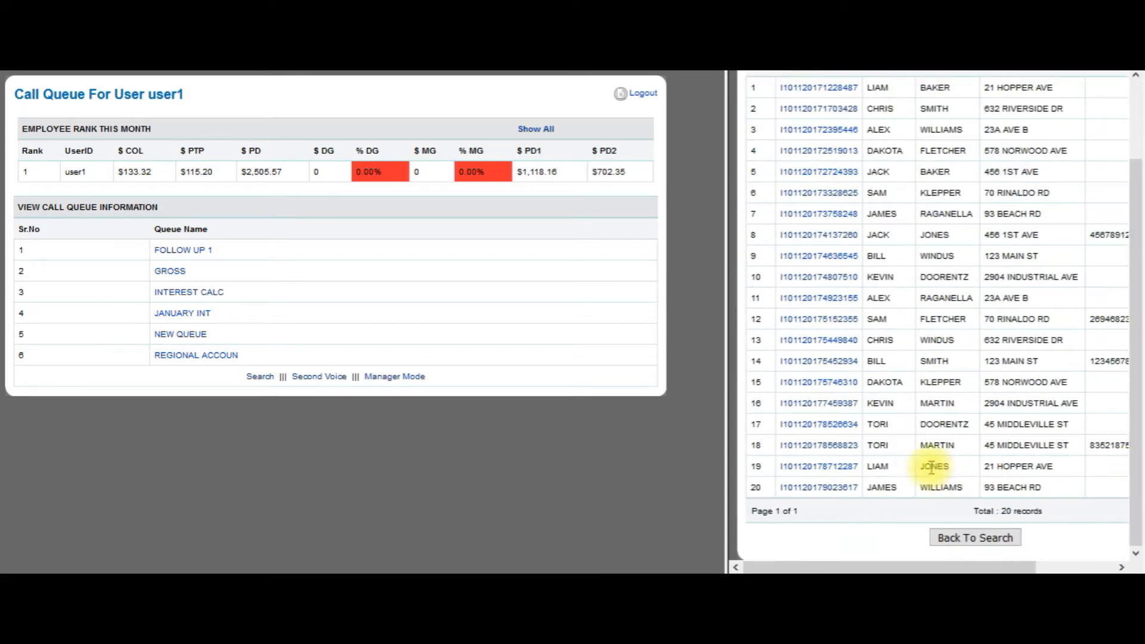
click(838, 453)
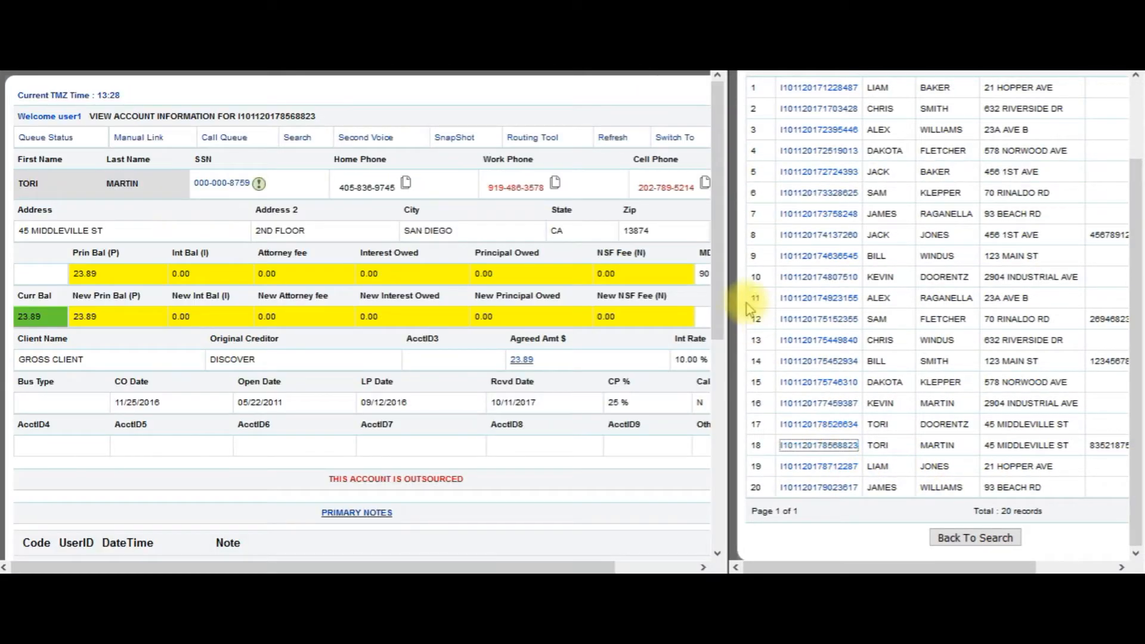
Step: Request a credit report for the open debtor account with TransUnion as the credit type
drag(727, 287, 723, 522)
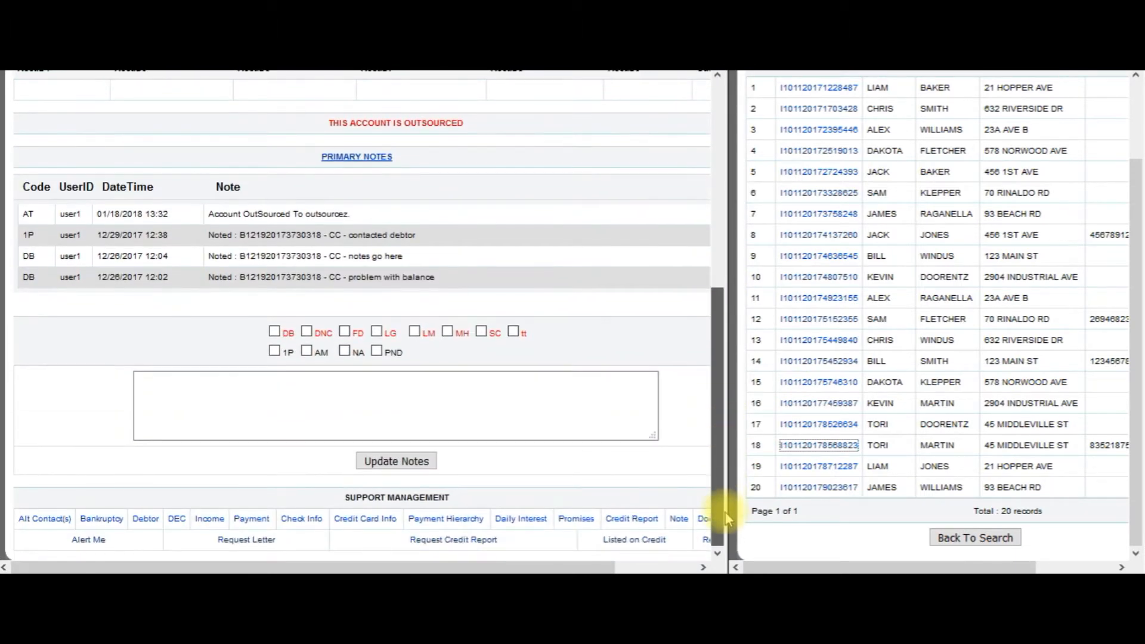
click(452, 544)
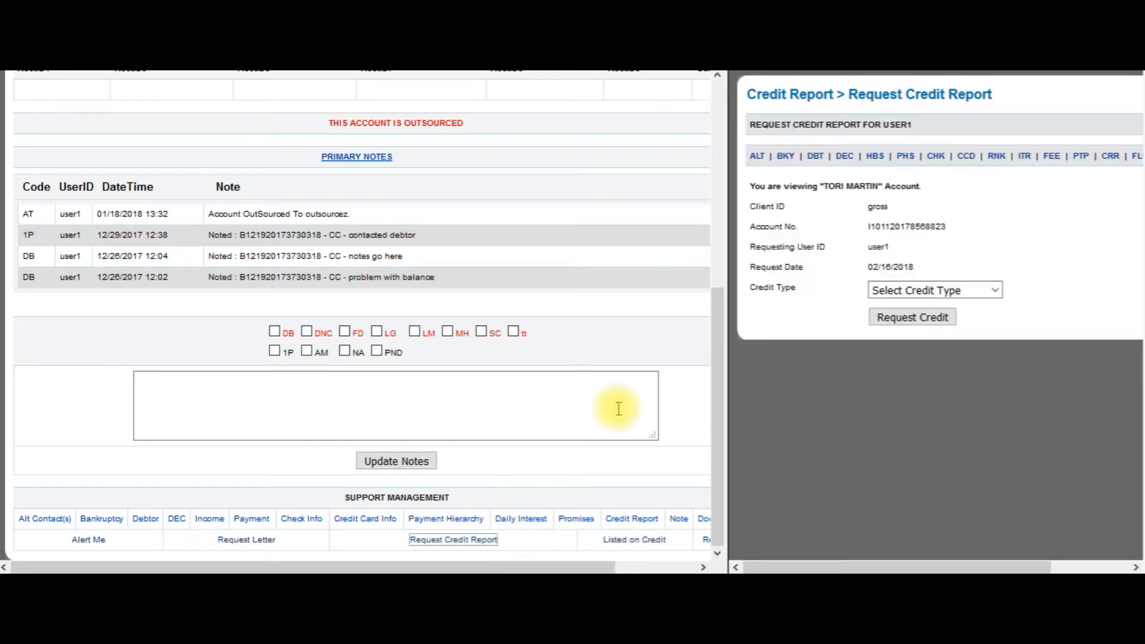
click(948, 291)
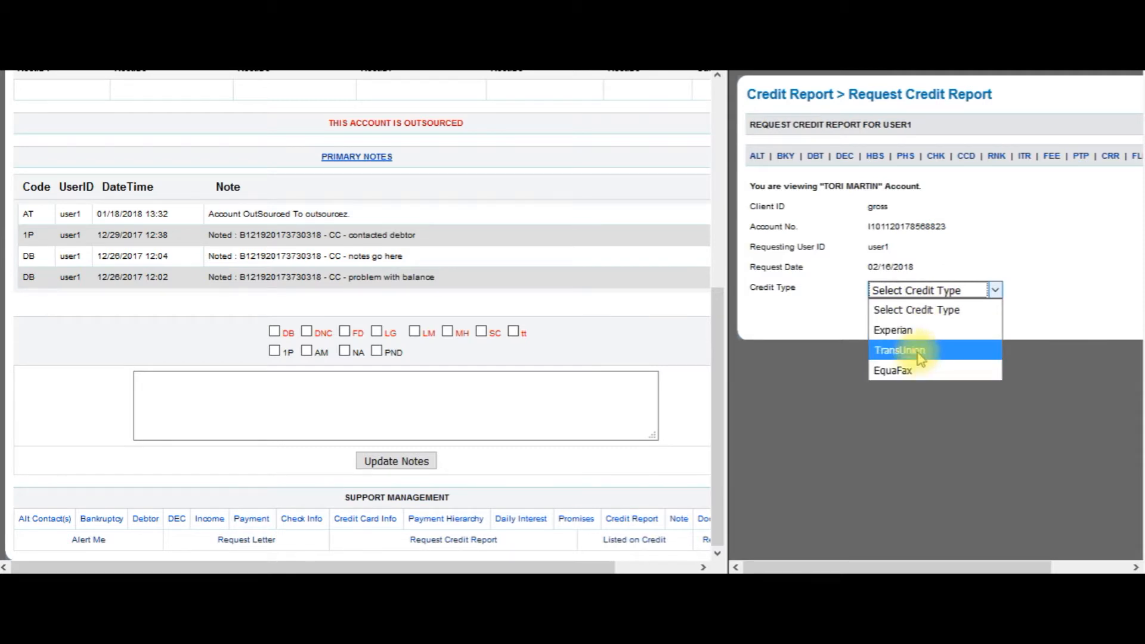
click(921, 353)
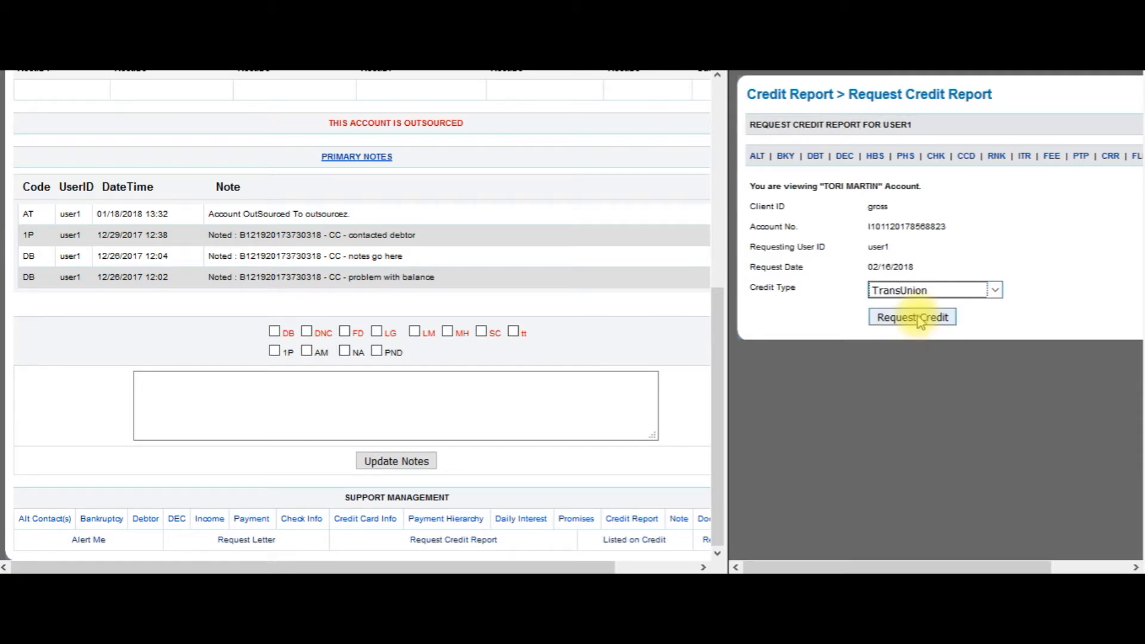
click(919, 318)
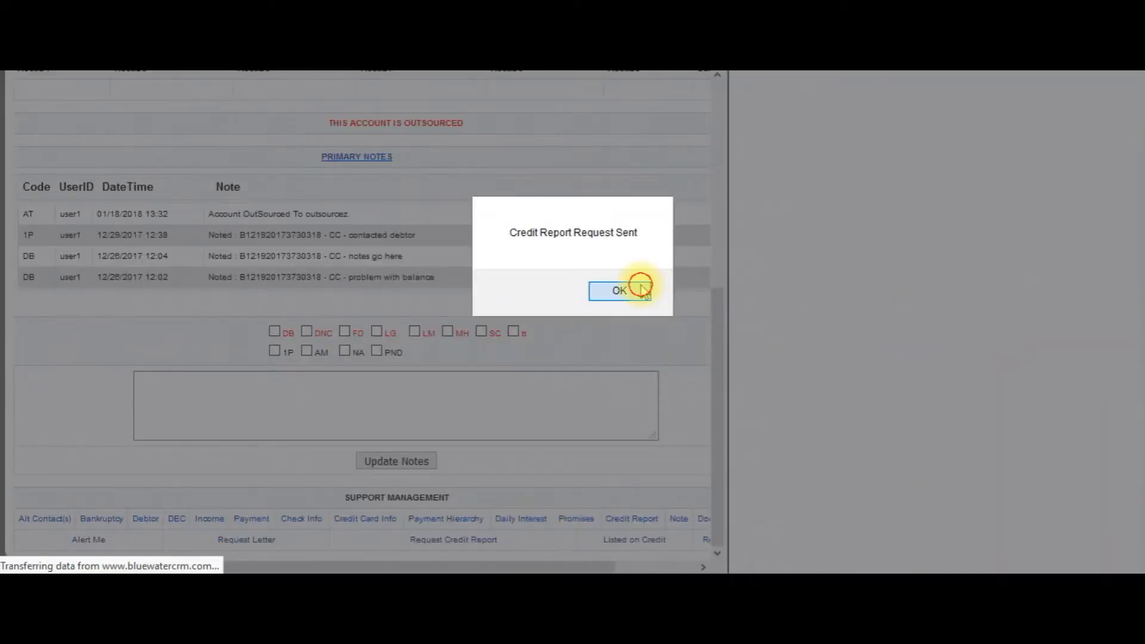
click(641, 288)
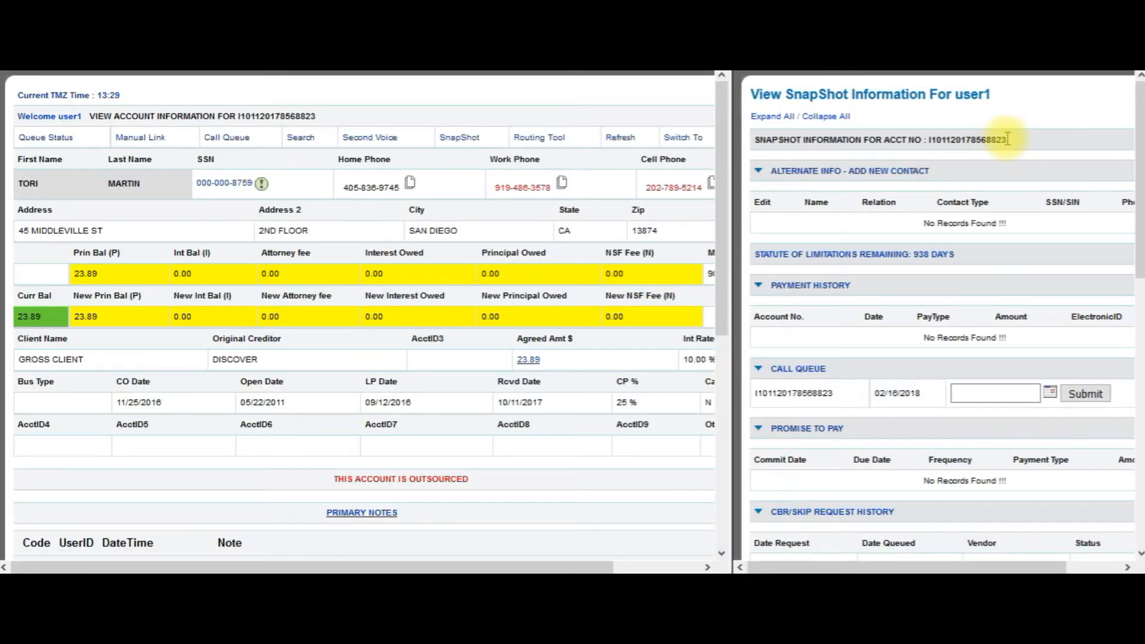
Step: Return to the management view and check the collector credit requests for the account of client gross
click(677, 142)
click(174, 148)
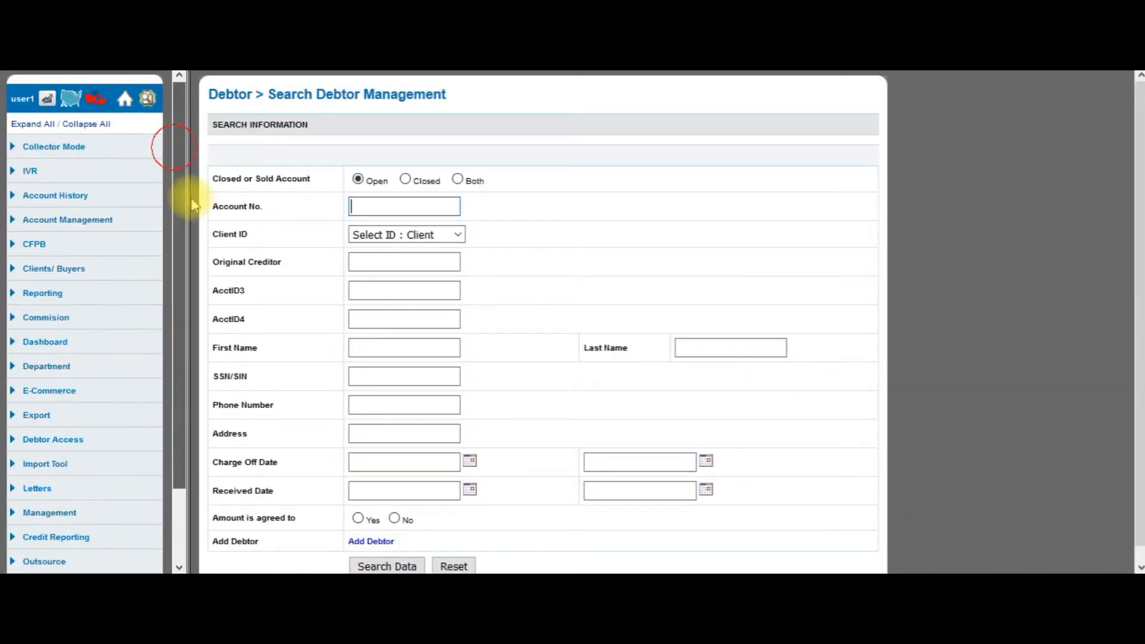
drag(191, 198, 128, 389)
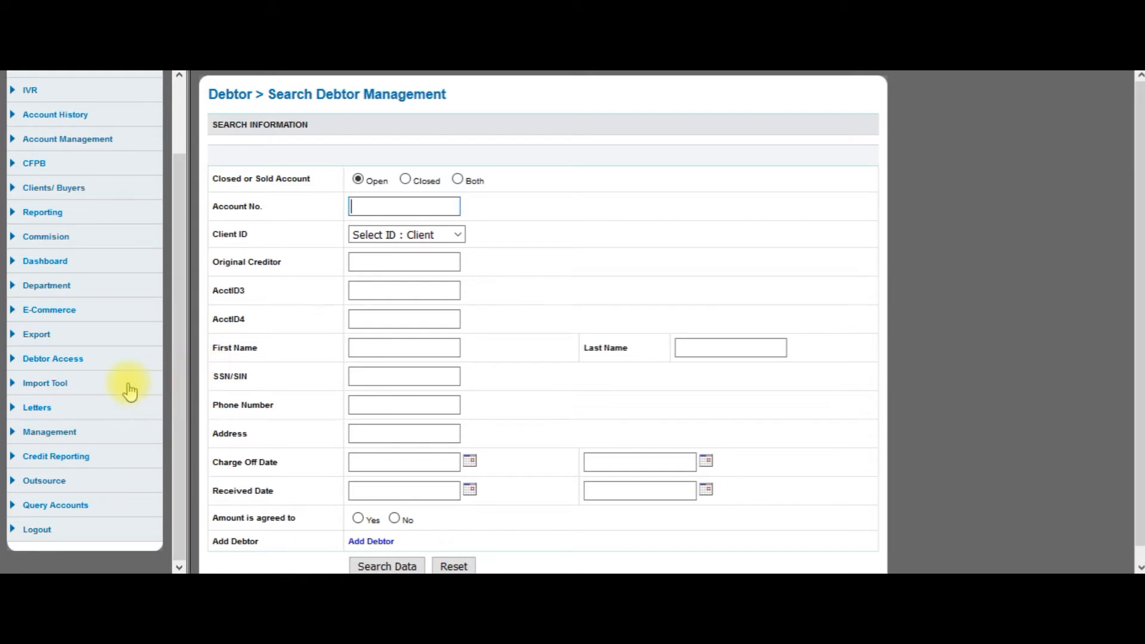
click(63, 460)
drag(181, 295, 185, 417)
click(105, 439)
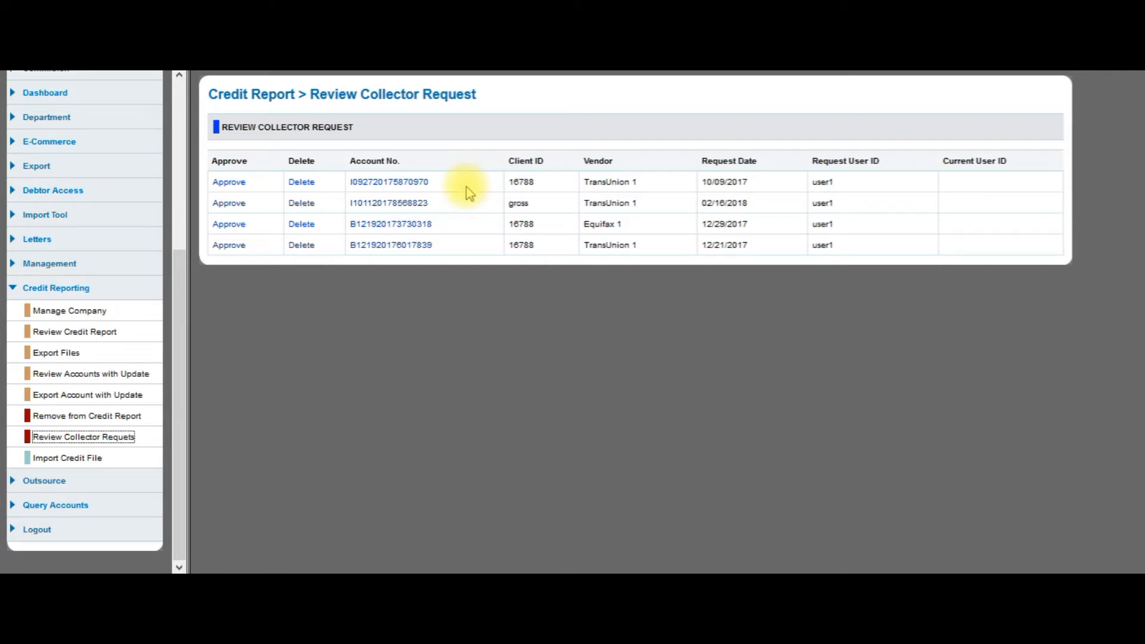
click(449, 207)
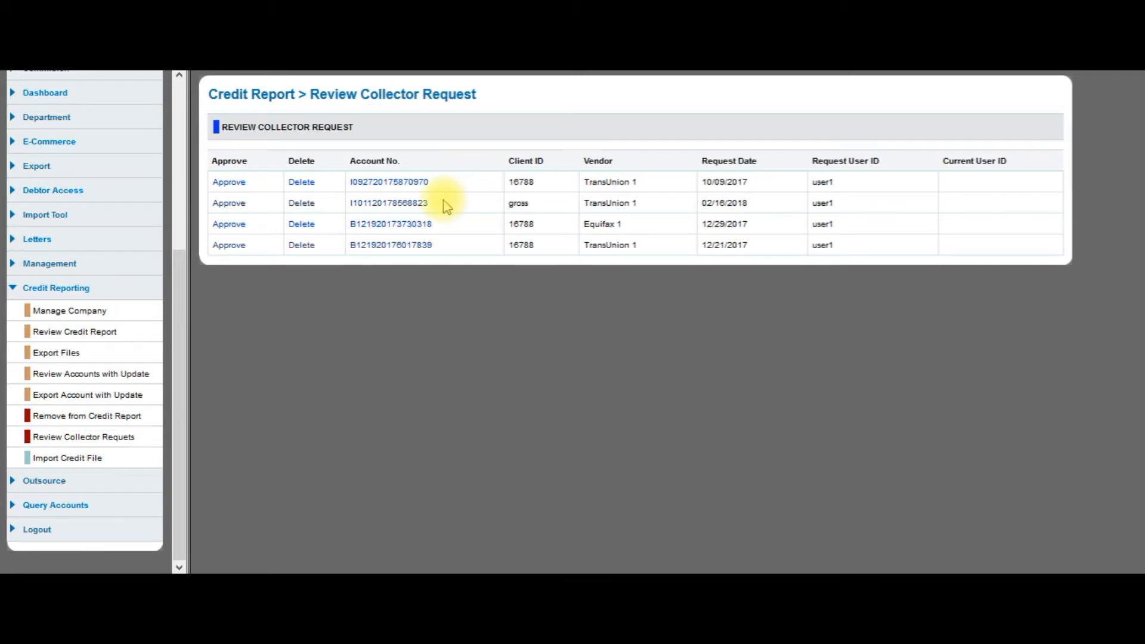
drag(429, 199, 409, 210)
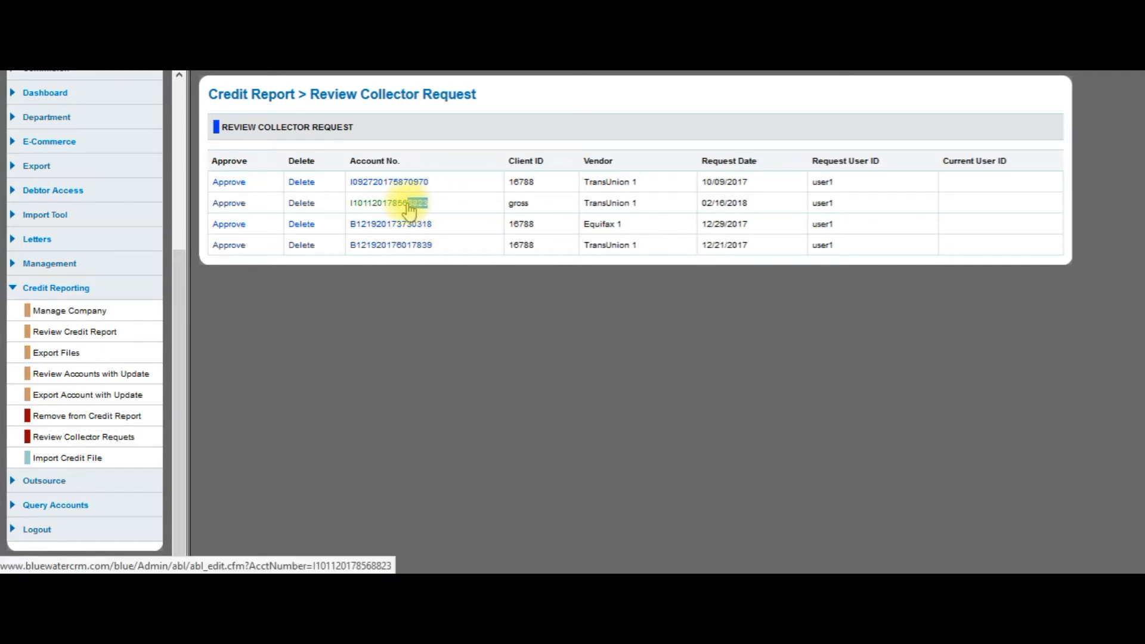
click(448, 205)
click(467, 204)
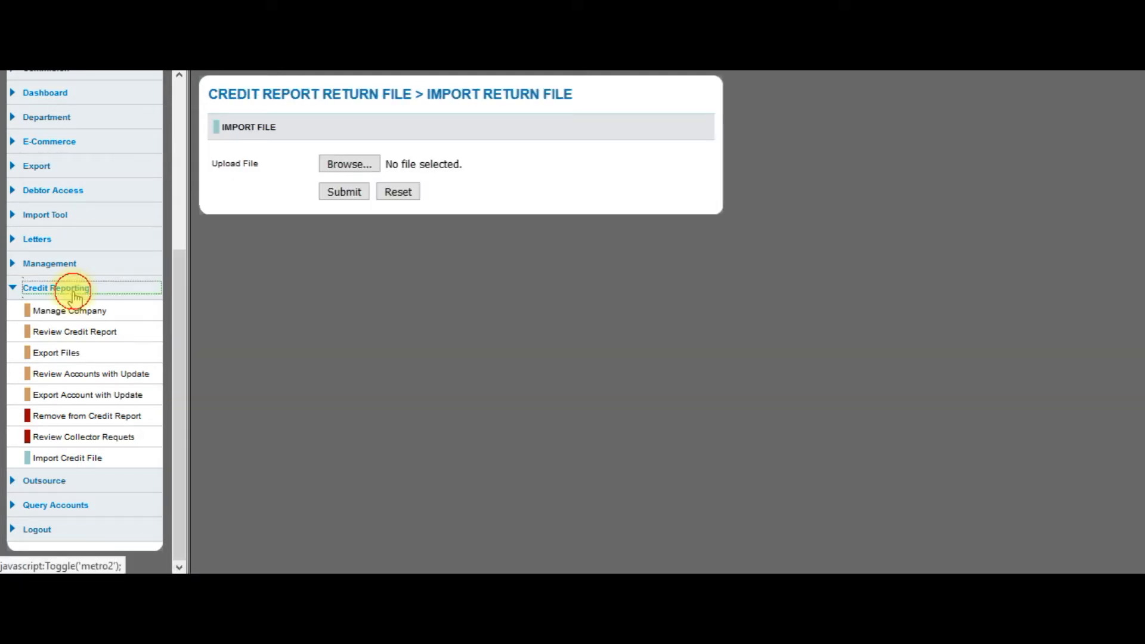
Step: Run an account query without setting any filter criteria
click(69, 289)
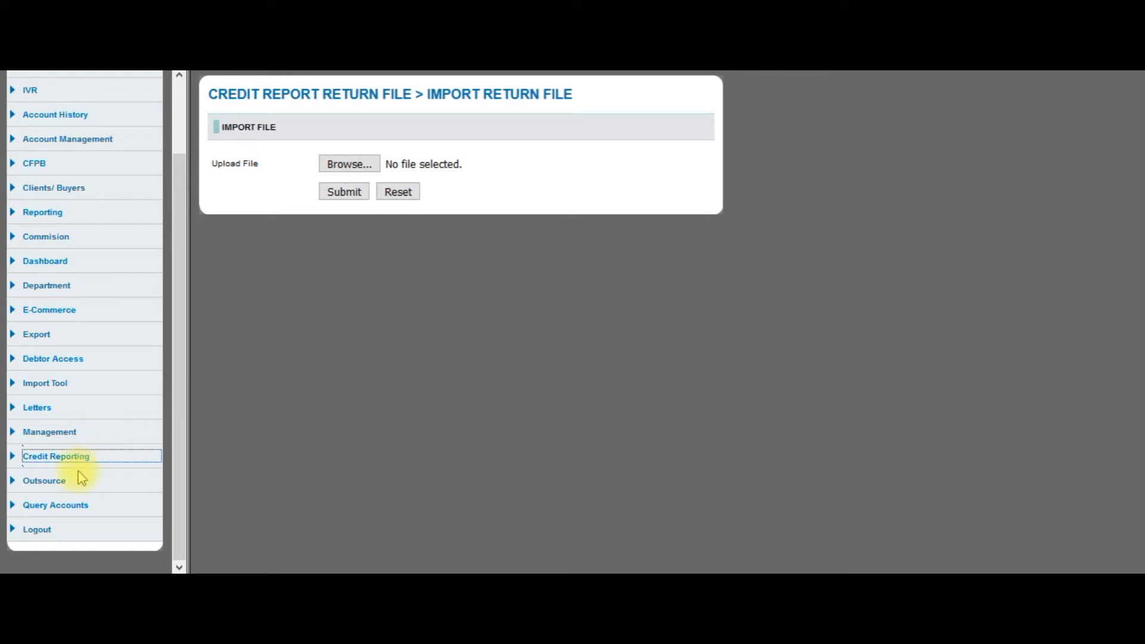
click(76, 509)
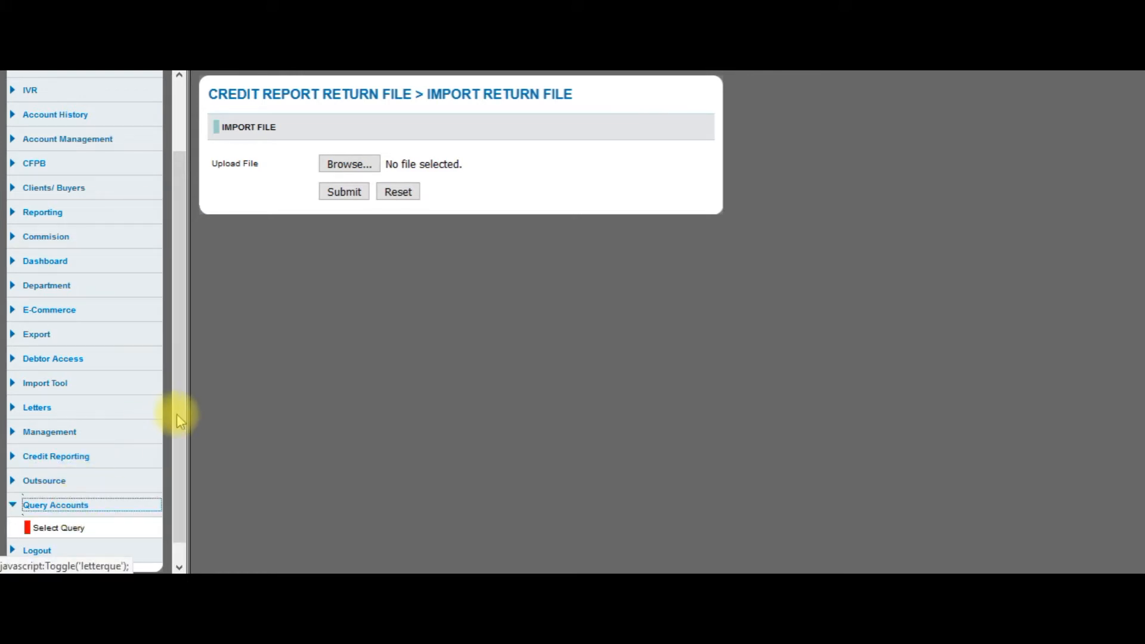
scroll(185, 478, down, 1)
click(62, 509)
drag(1137, 307, 1136, 468)
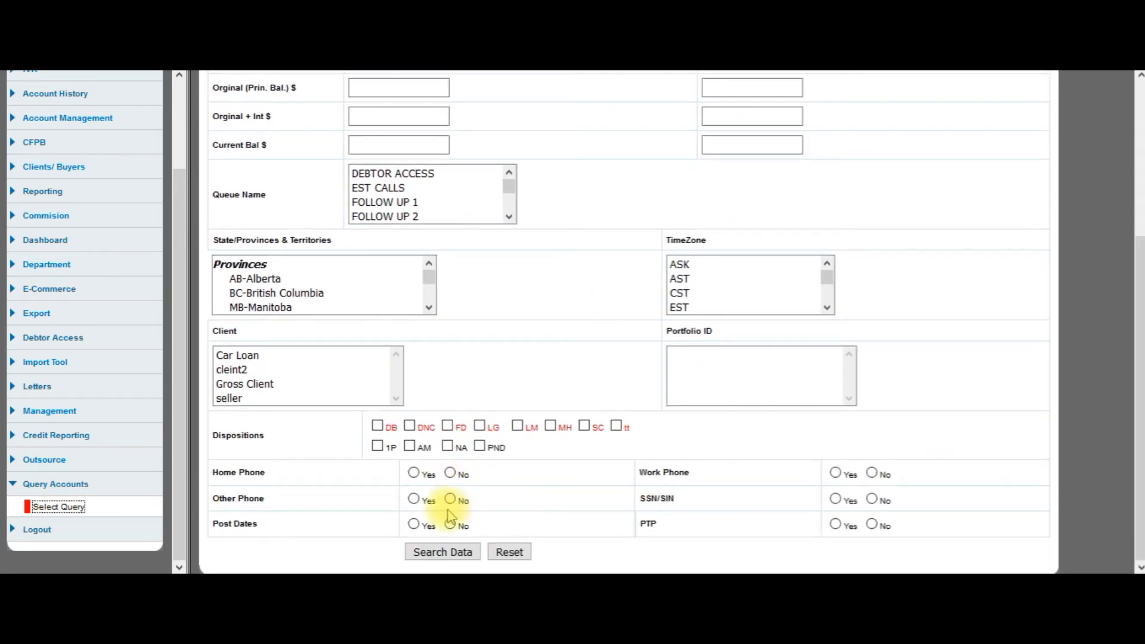
click(445, 552)
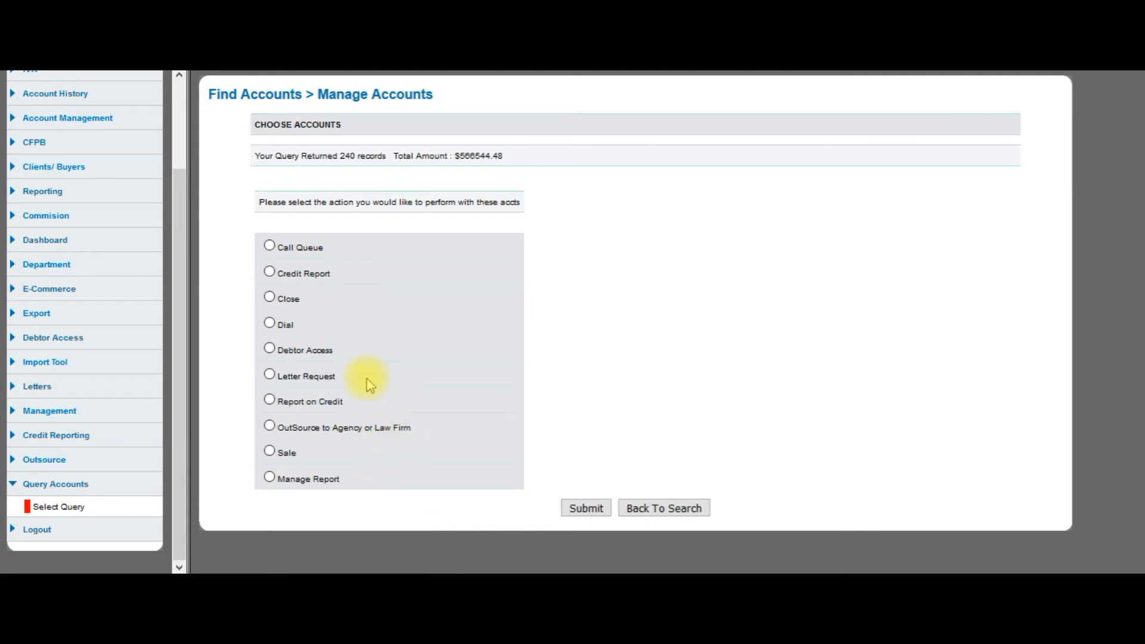
Step: Choose Report on Credit for the queried accounts and submit the good records without overriding any skip reason
click(270, 401)
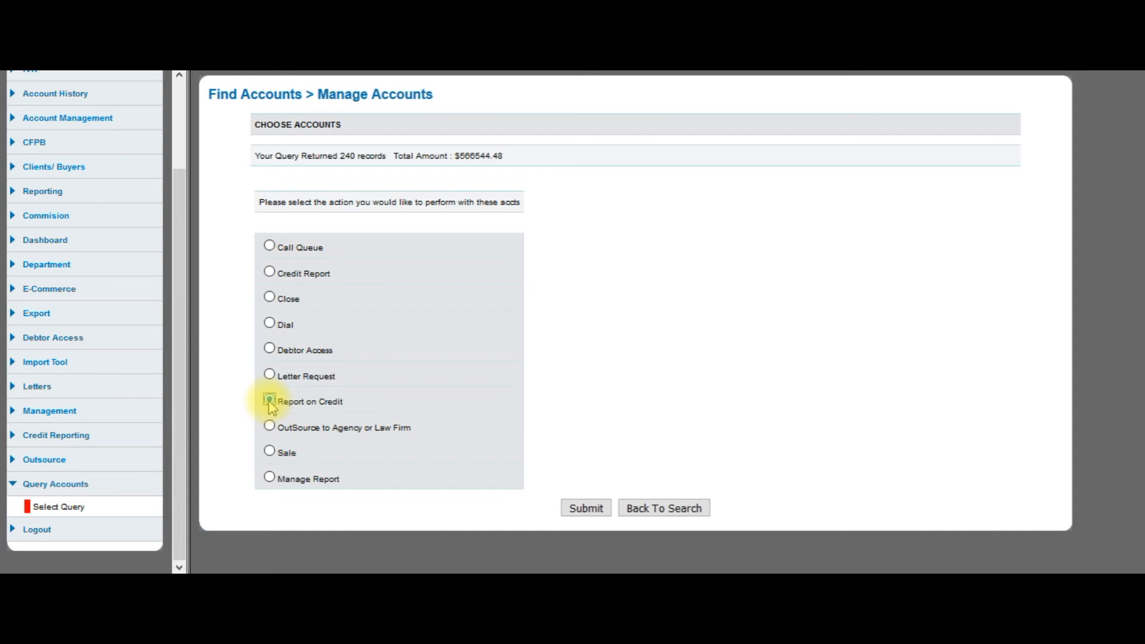
click(588, 507)
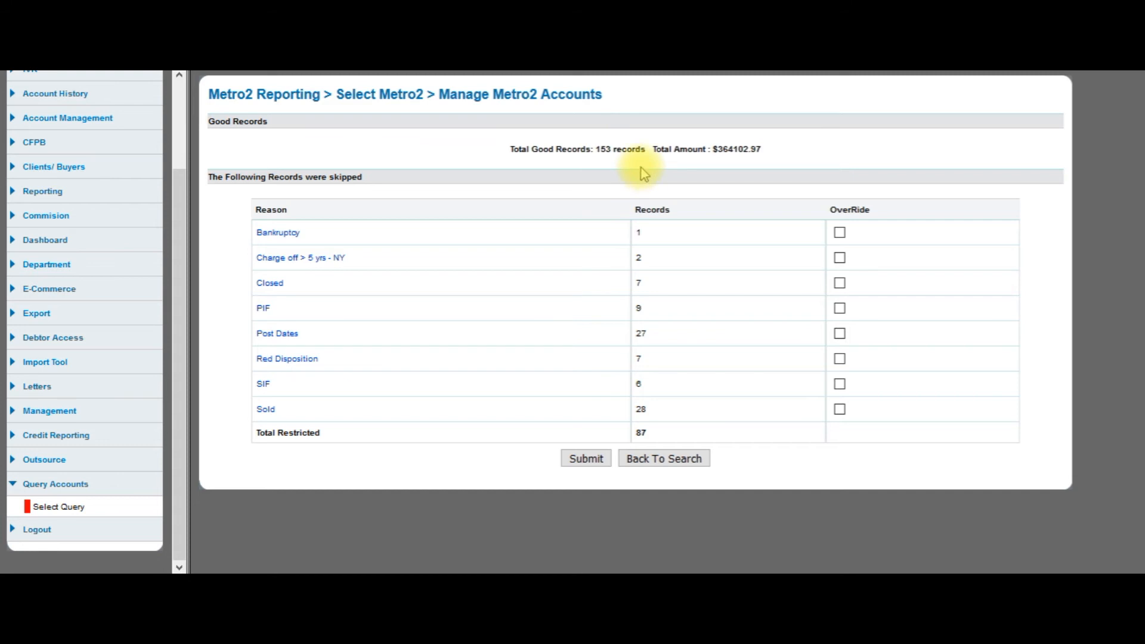
click(588, 459)
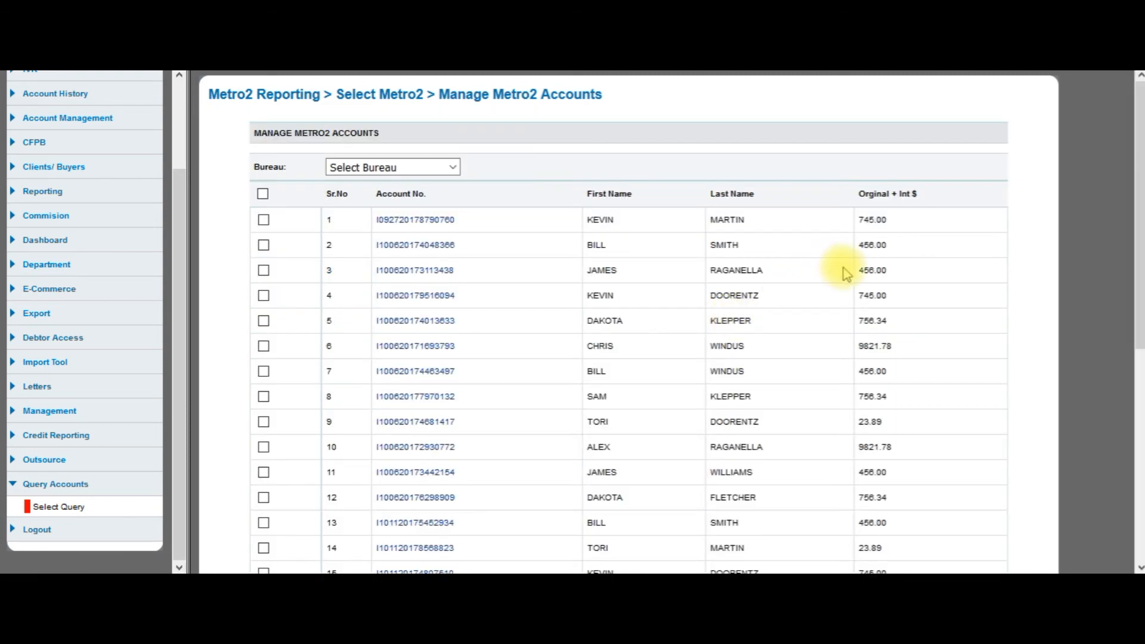
Step: Set EquiFax as the bureau for the listed Metro2 accounts
drag(1137, 251, 1136, 511)
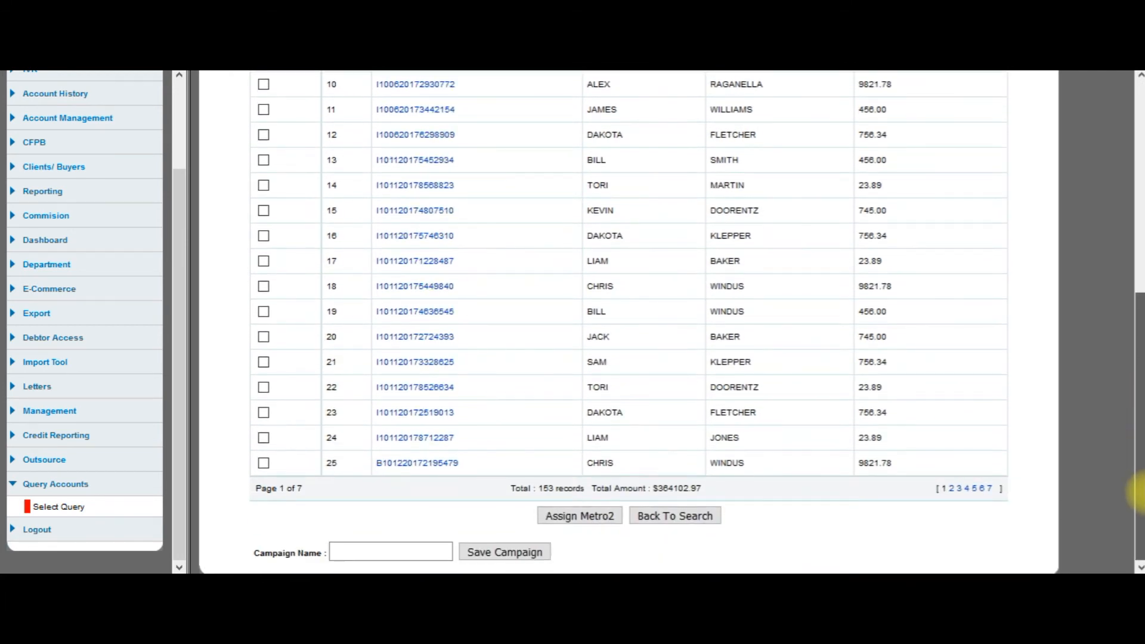
drag(1137, 427, 1136, 233)
click(439, 137)
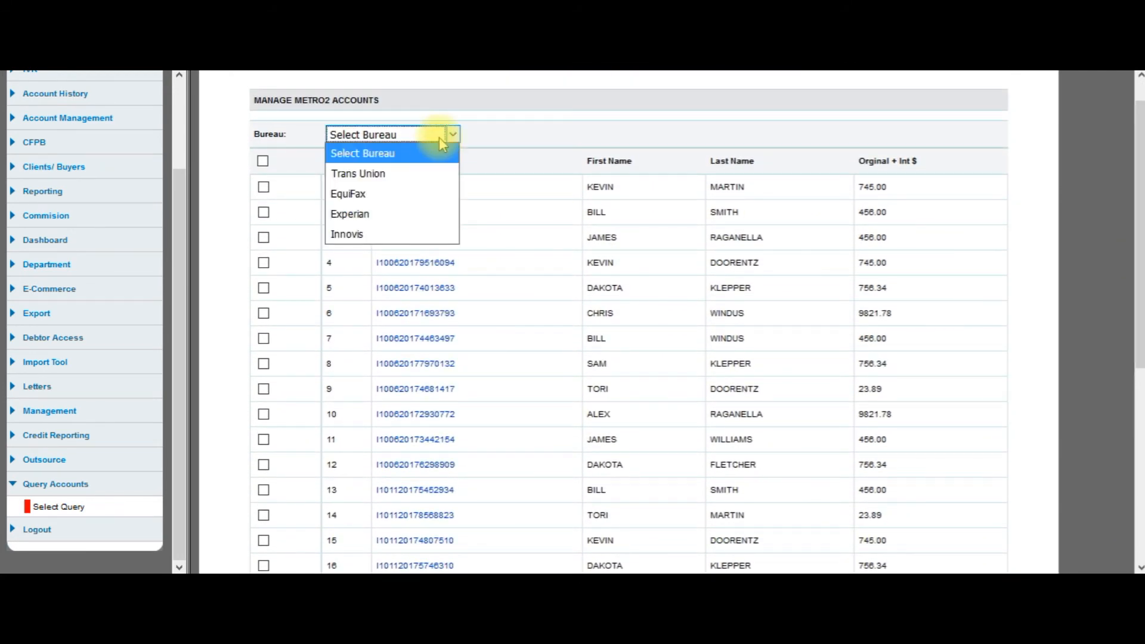
click(369, 194)
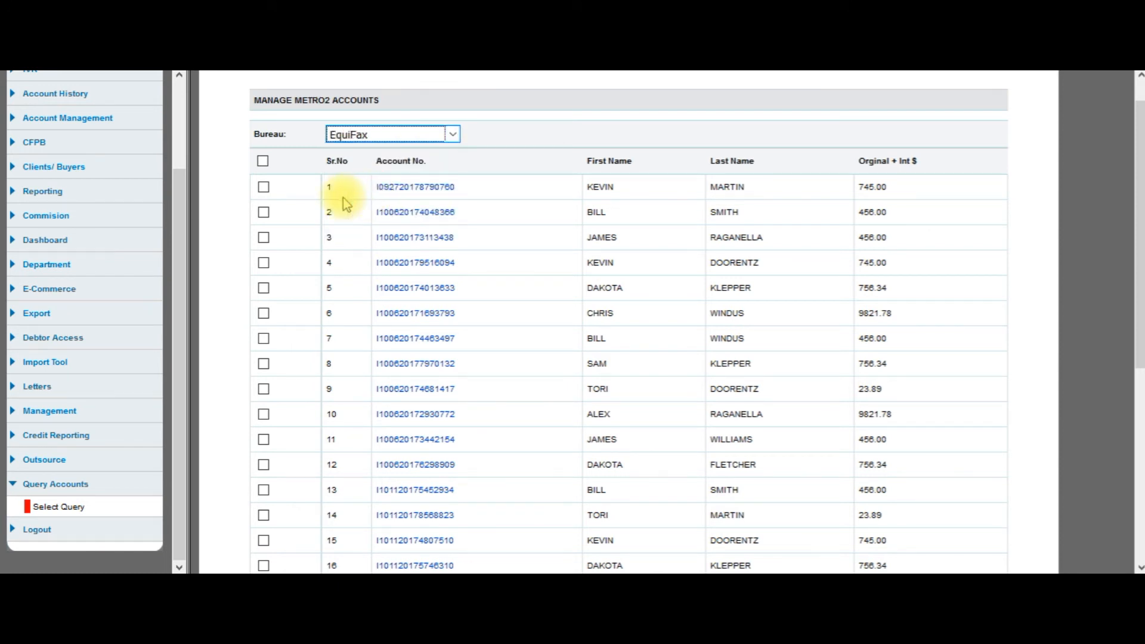
Step: Select the accounts in rows 1 to 5 and assign them to Metro2 reporting
click(263, 188)
click(264, 212)
click(264, 237)
click(264, 262)
click(264, 288)
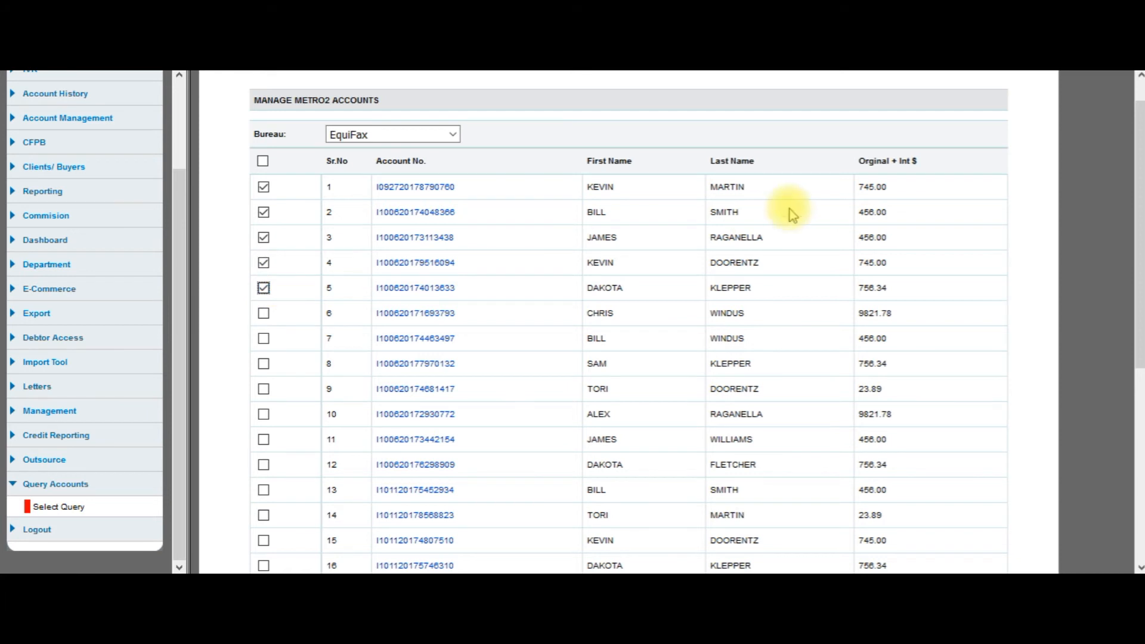
drag(1139, 196, 1133, 455)
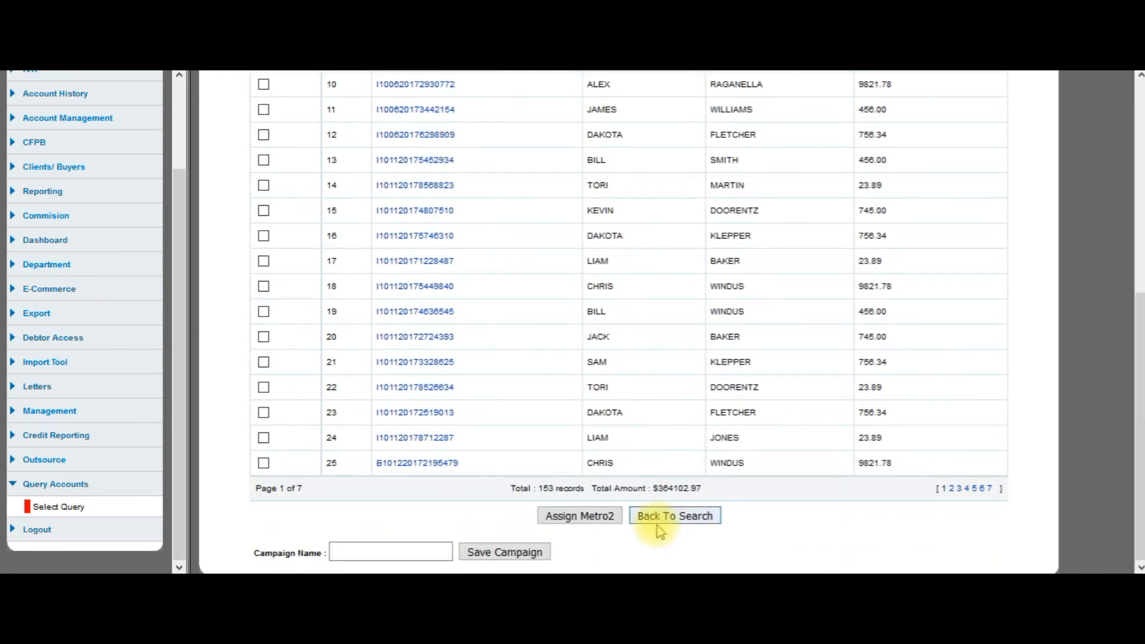
click(593, 522)
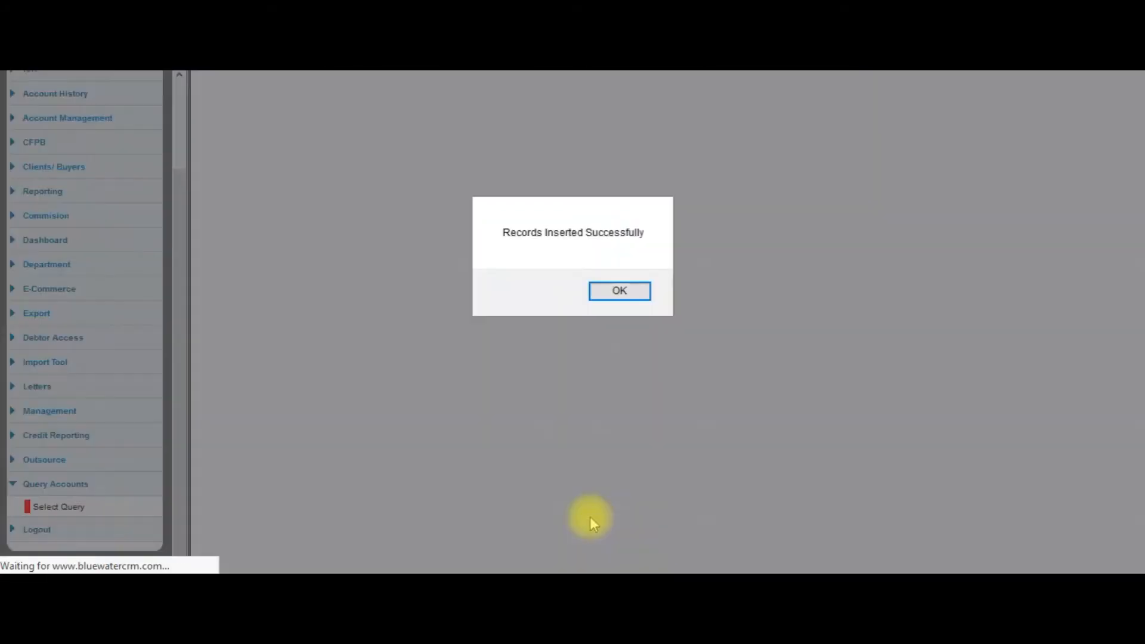
click(623, 287)
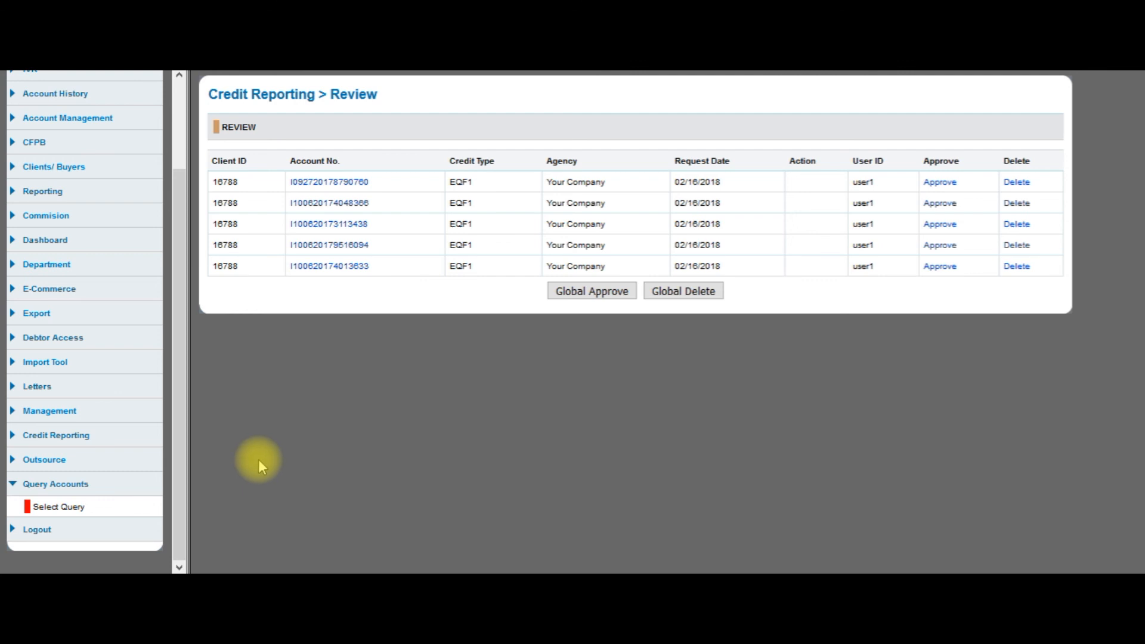
click(53, 486)
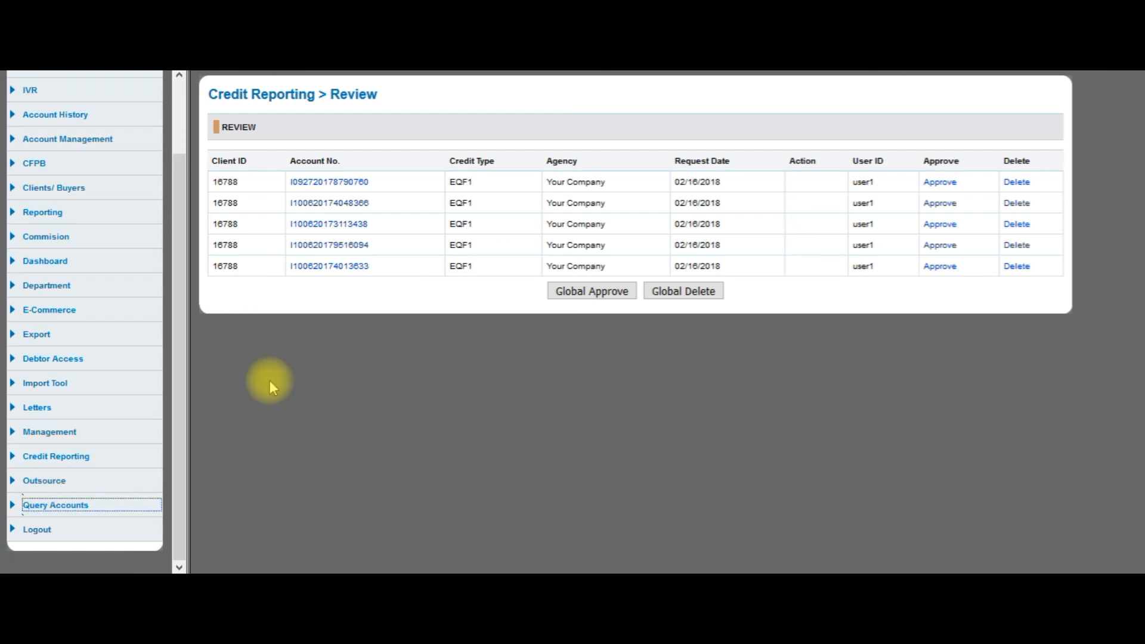